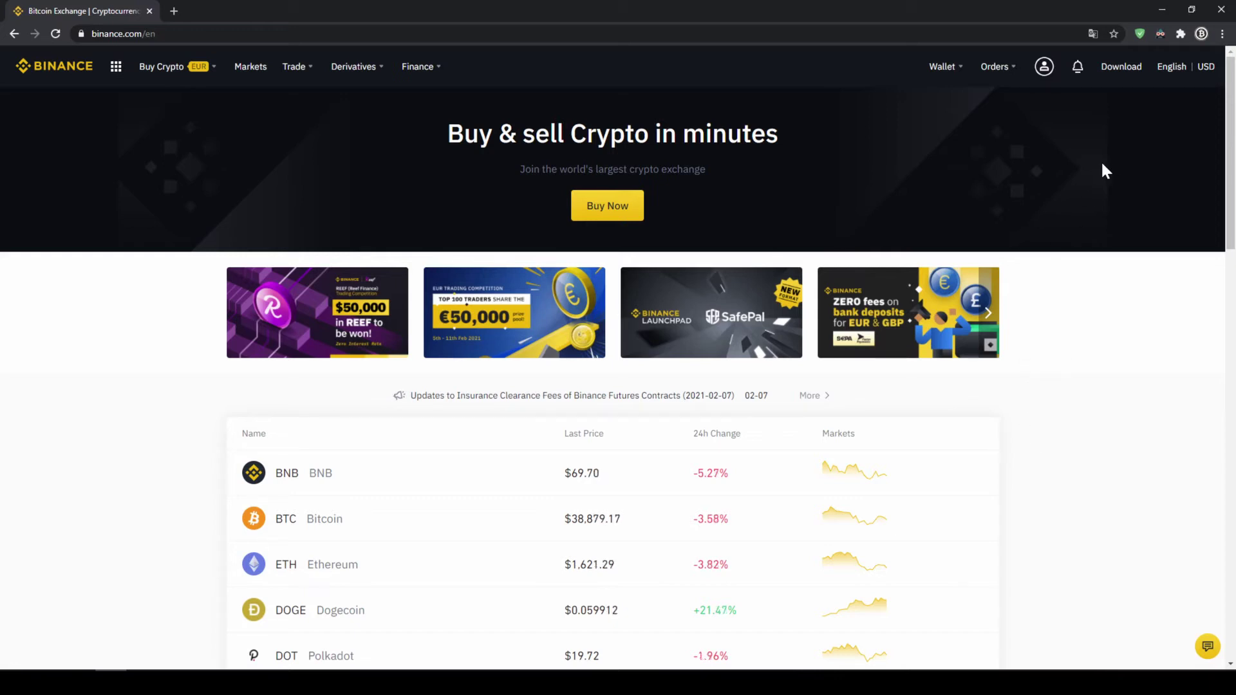
Open the account's identification page and check the identity verification status of the personal details.
{"action": "mouse_move", "coordinate": [1049, 81]}
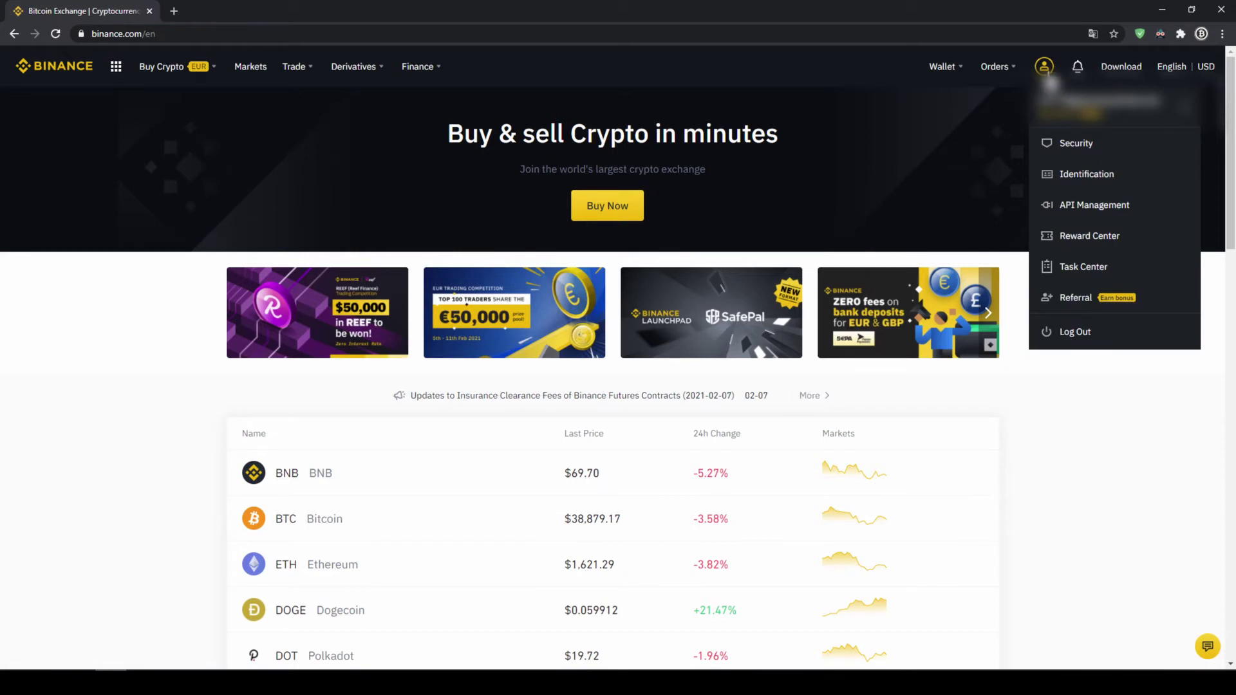
{"action": "left_click", "coordinate": [1084, 185]}
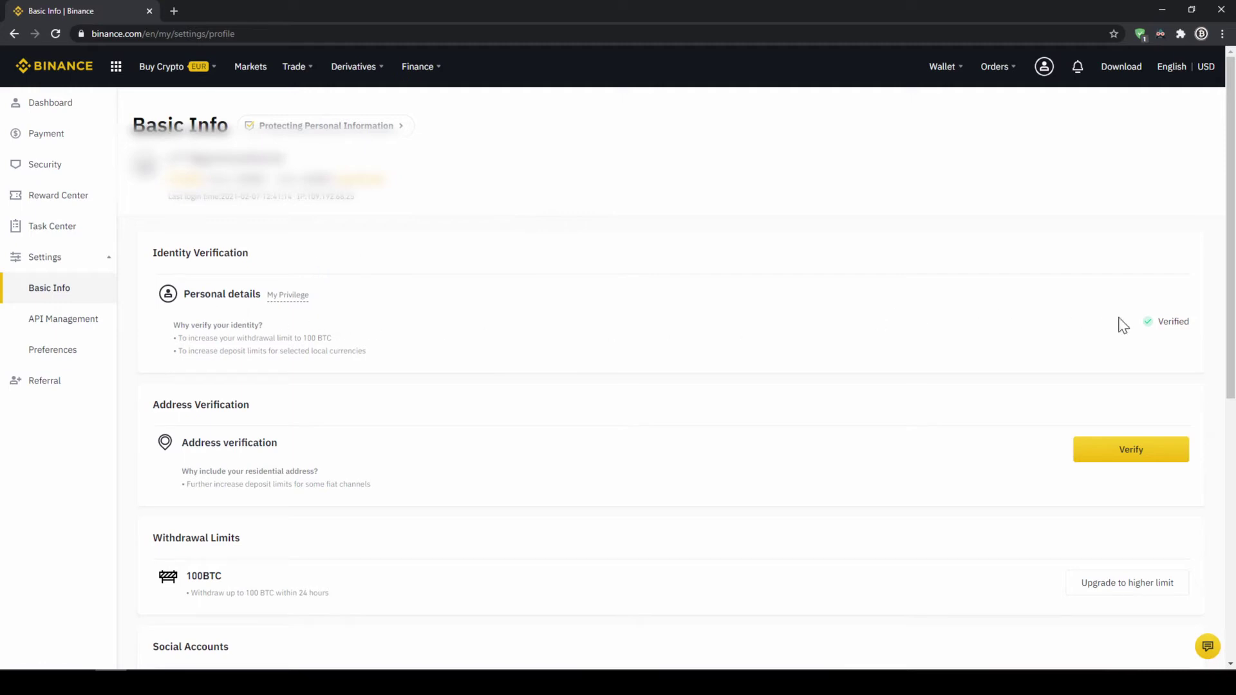
{"action": "left_click_drag", "start_coordinate": [1154, 321], "coordinate": [1200, 330]}
{"action": "left_click", "coordinate": [1200, 329]}
Open the Fiat and Spot wallet and examine the Fiat Balance and Crypto Balance sections.
{"action": "mouse_move", "coordinate": [953, 76]}
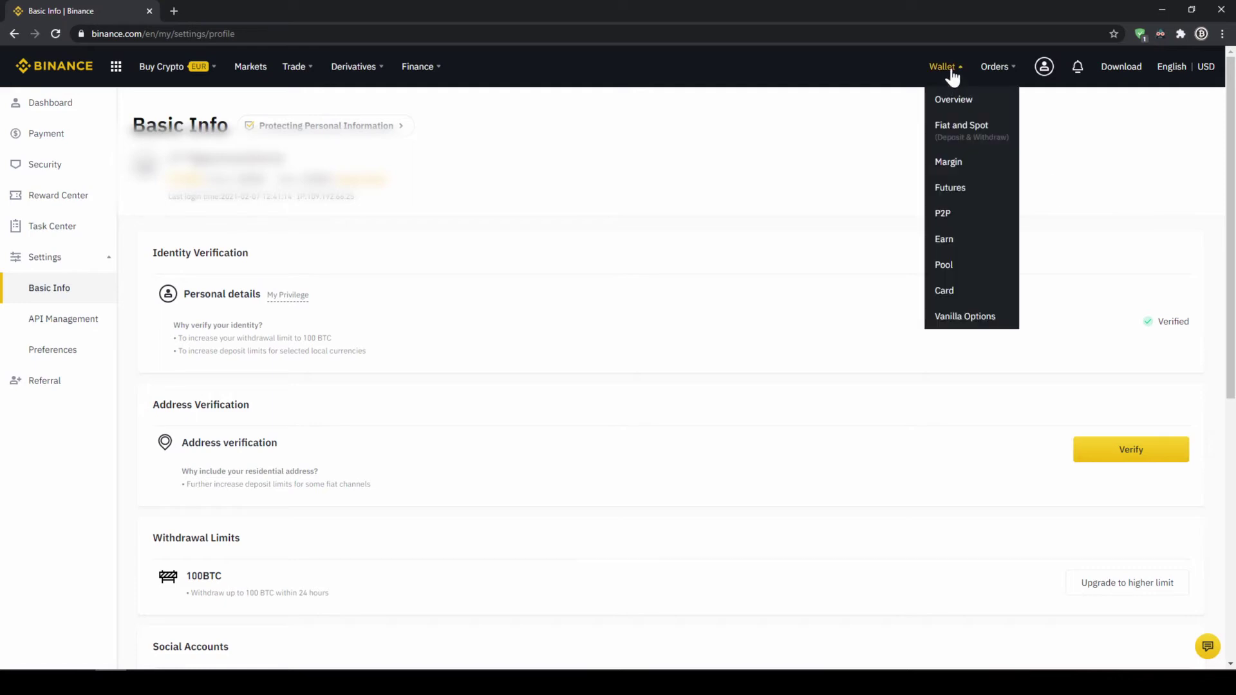
{"action": "left_click", "coordinate": [968, 143]}
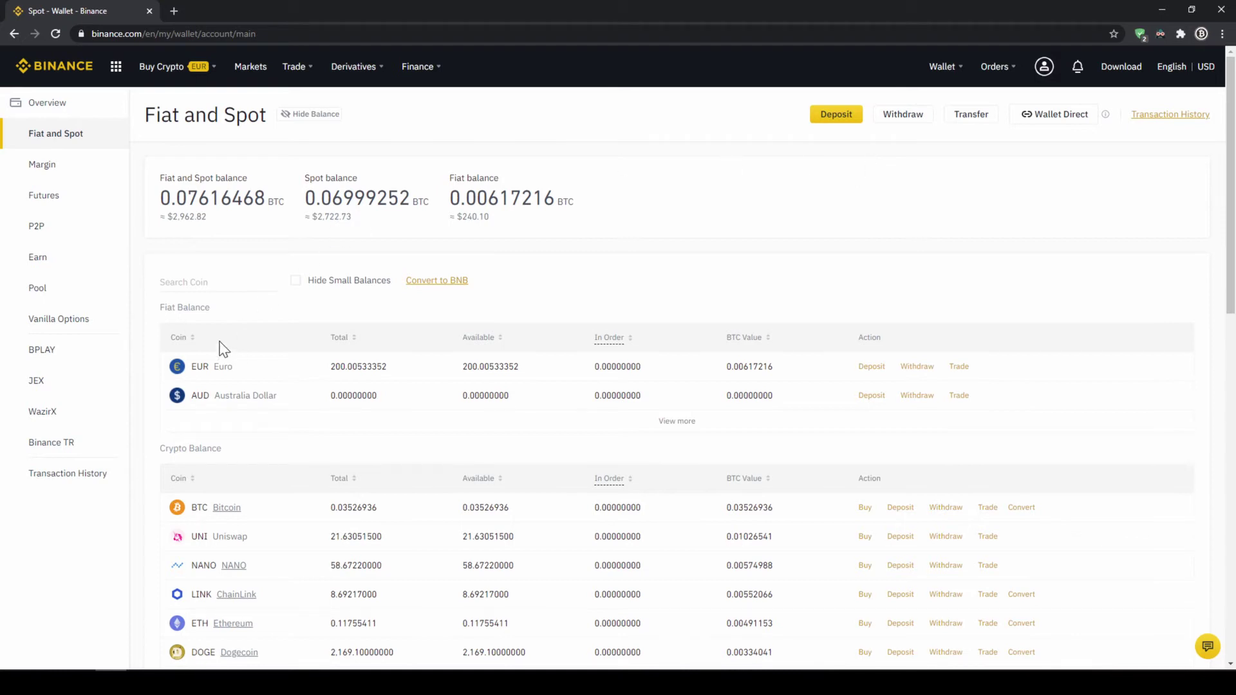
{"action": "left_click_drag", "start_coordinate": [173, 308], "coordinate": [233, 315]}
{"action": "left_click_drag", "start_coordinate": [159, 449], "coordinate": [243, 459]}
{"action": "left_click", "coordinate": [267, 456]}
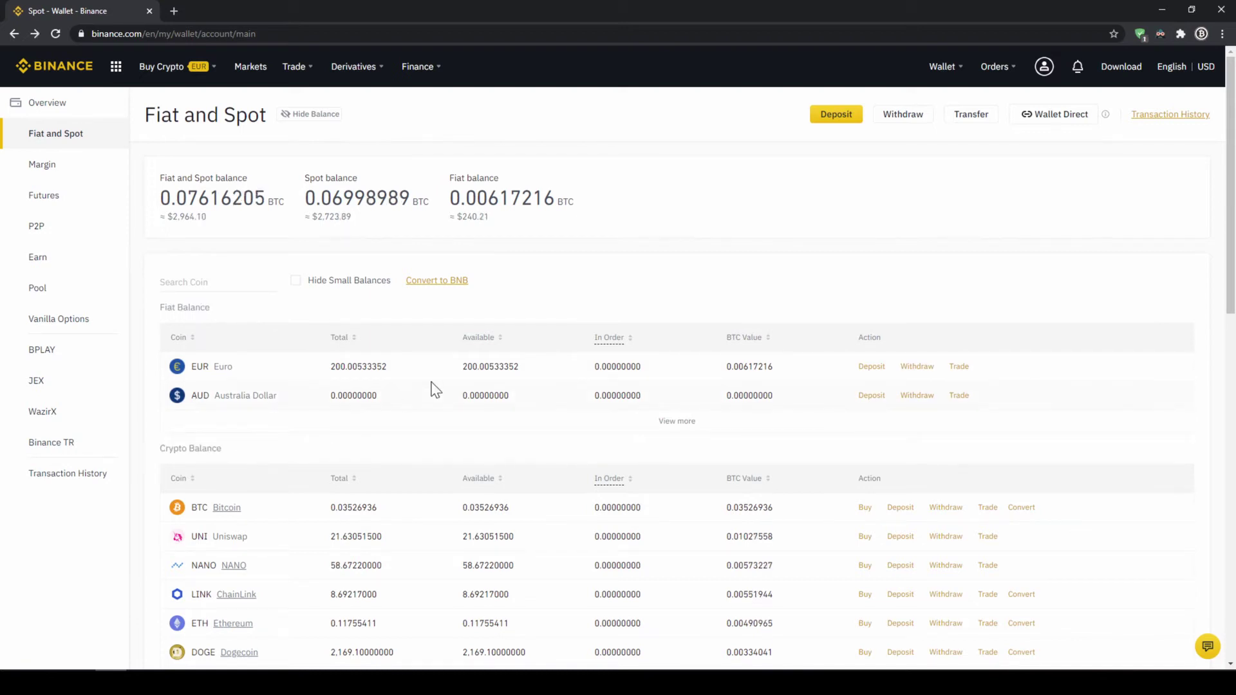
Open the fiat deposit page from the wallet and select USD as the deposit currency.
{"action": "left_click", "coordinate": [836, 119]}
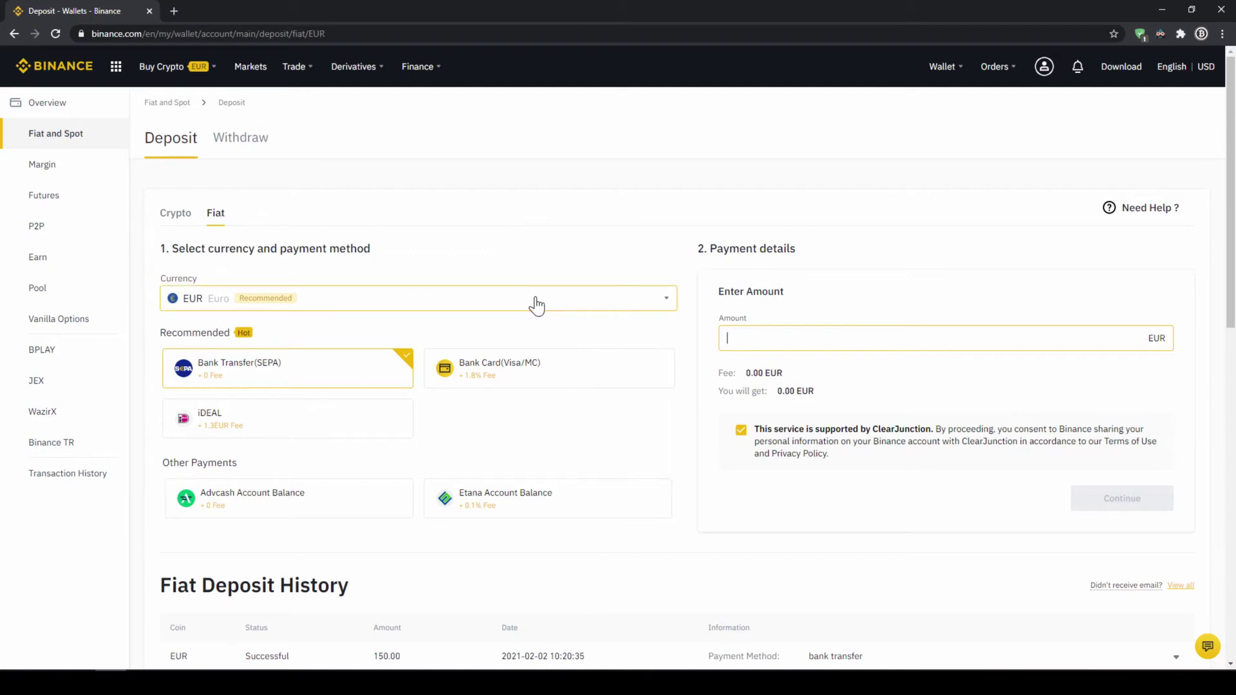
{"action": "left_click", "coordinate": [581, 267]}
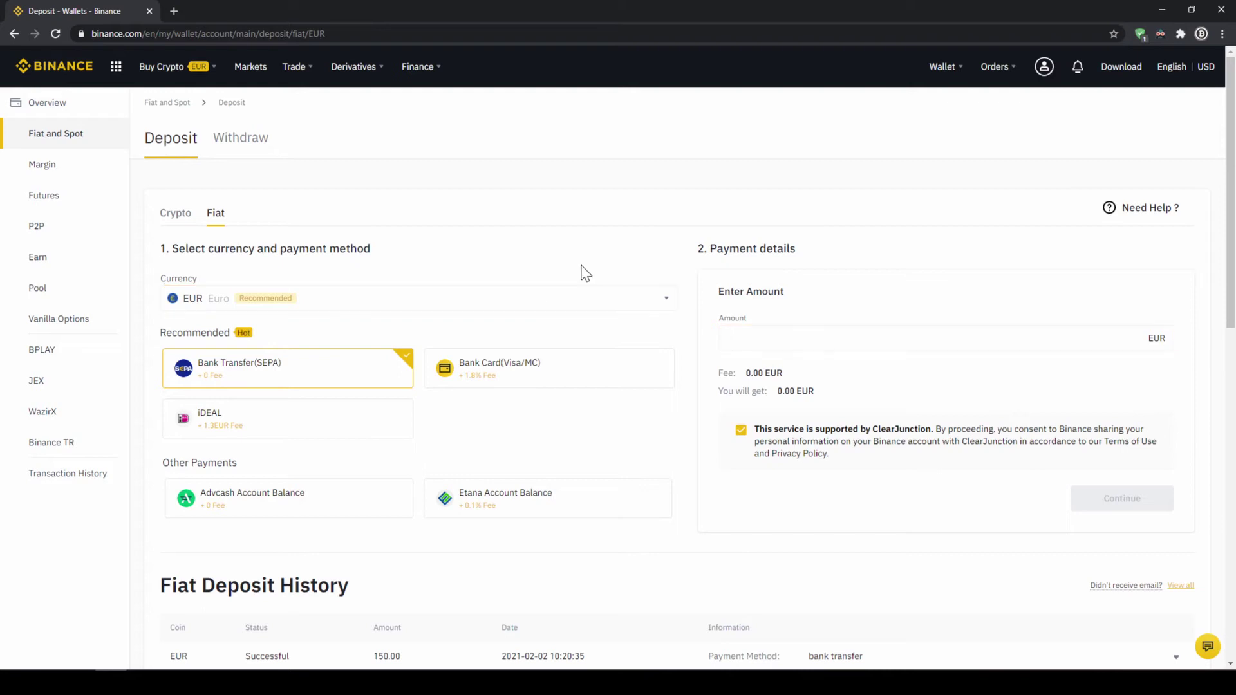
{"action": "left_click", "coordinate": [517, 312]}
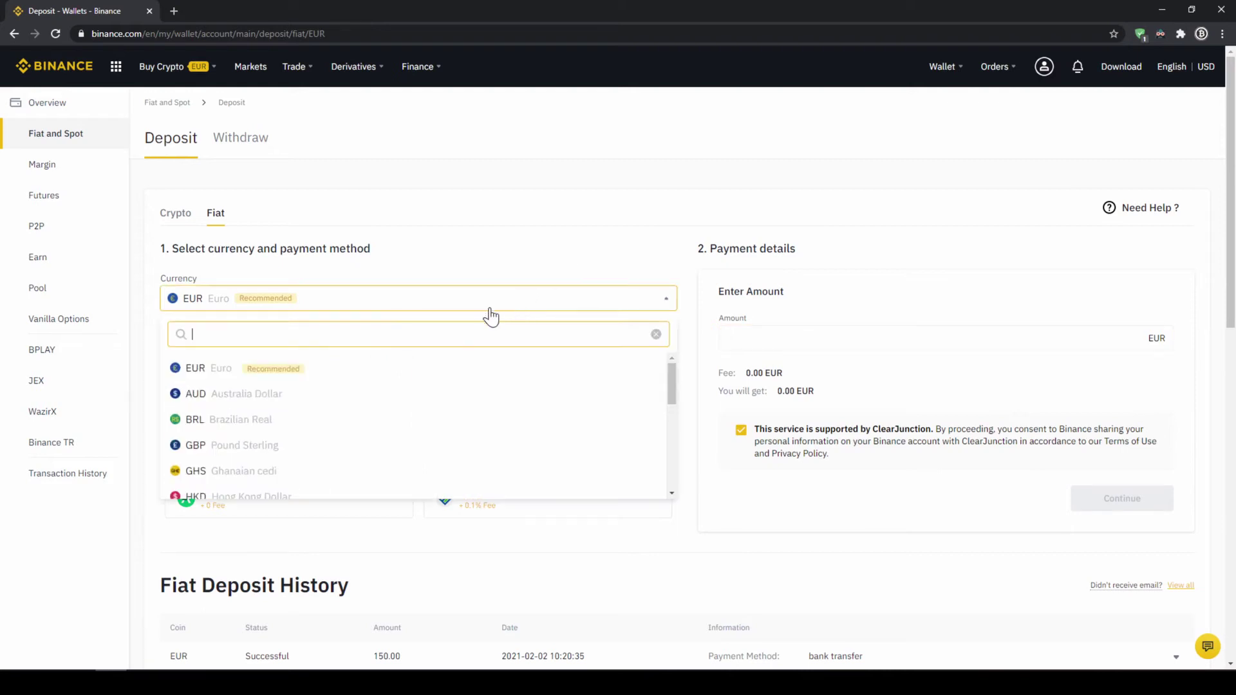
{"action": "scroll", "coordinate": [322, 403], "scroll_direction": "down", "scroll_amount": 5}
{"action": "scroll", "coordinate": [274, 444], "scroll_direction": "down", "scroll_amount": 1}
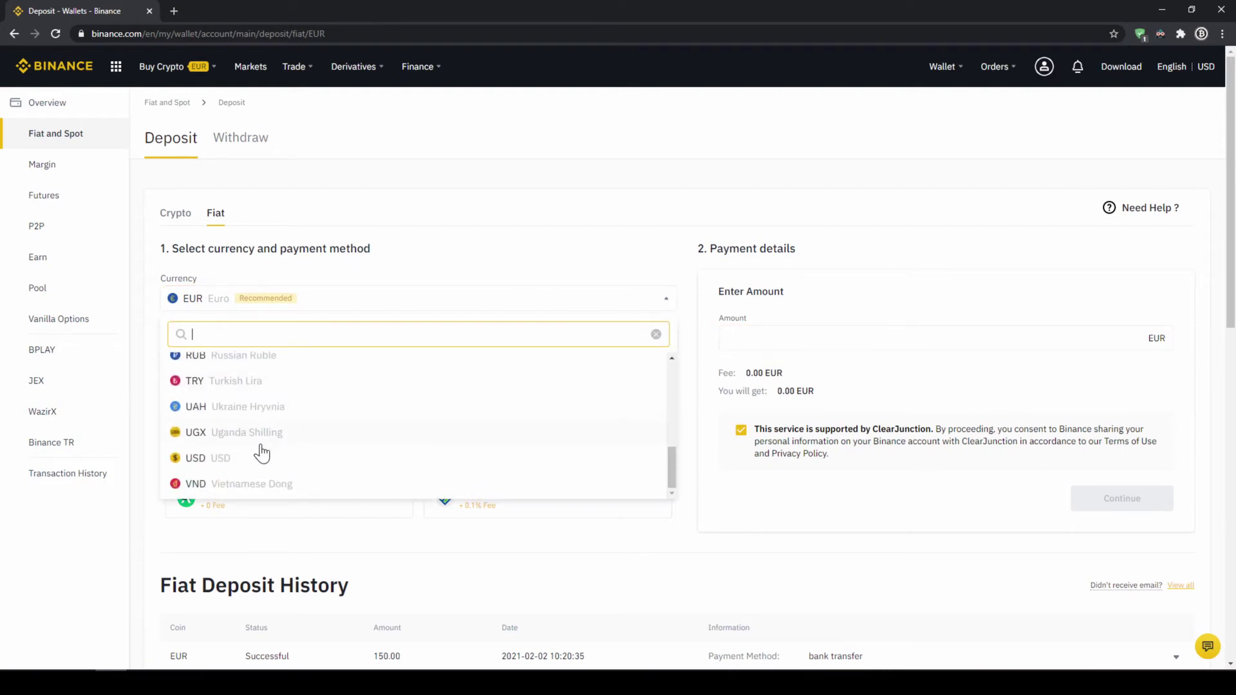
{"action": "left_click", "coordinate": [257, 458]}
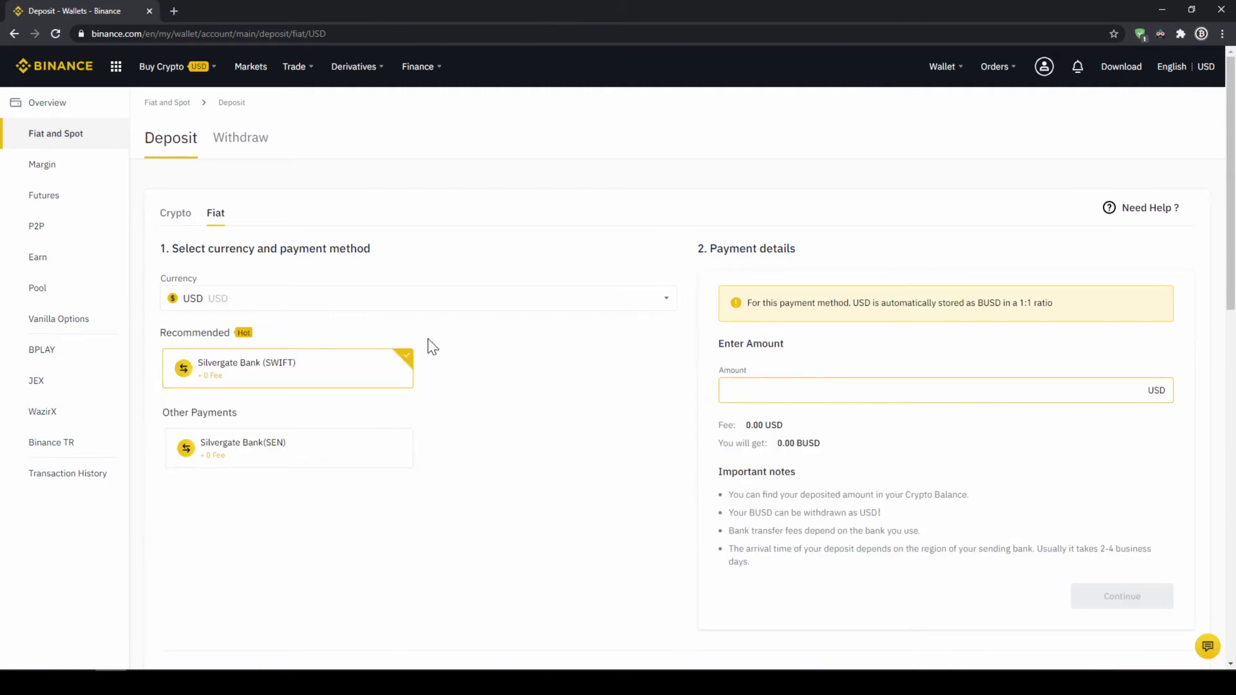
Set the deposit currency to EUR, enter an amount of 1000 by Bank Transfer (SEPA) and continue to the bank details.
{"action": "left_click", "coordinate": [413, 297]}
{"action": "scroll", "coordinate": [309, 425], "scroll_direction": "up", "scroll_amount": 10}
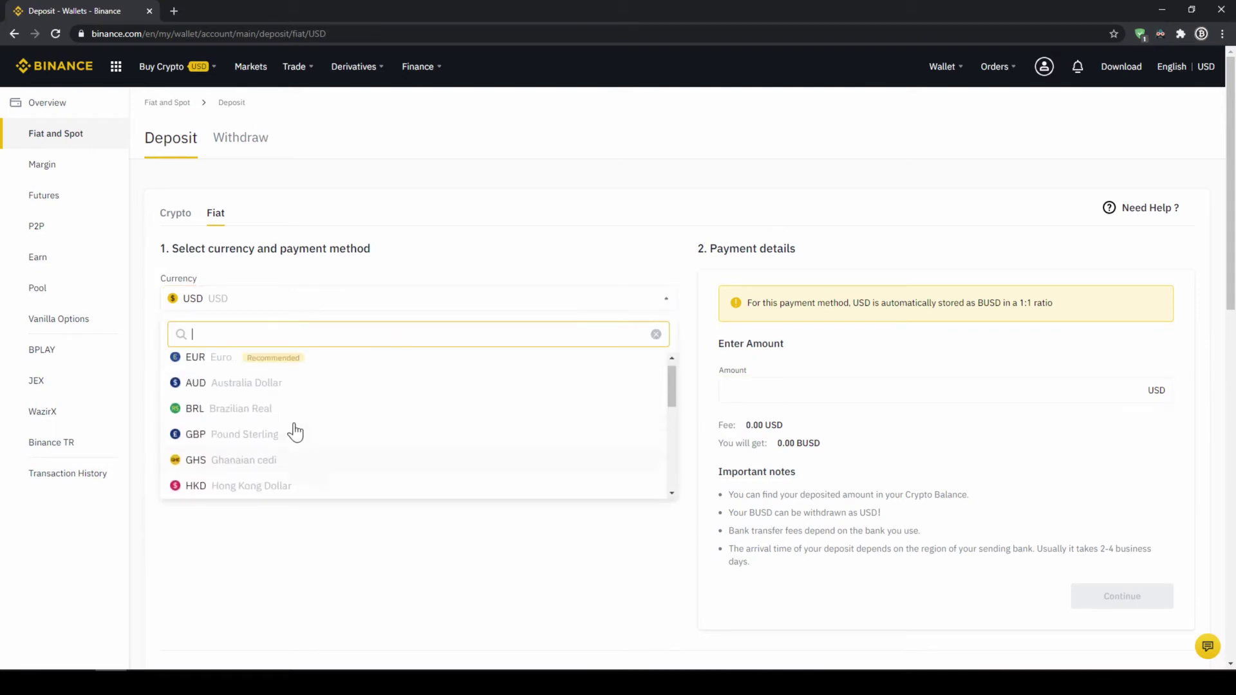
{"action": "left_click", "coordinate": [221, 371]}
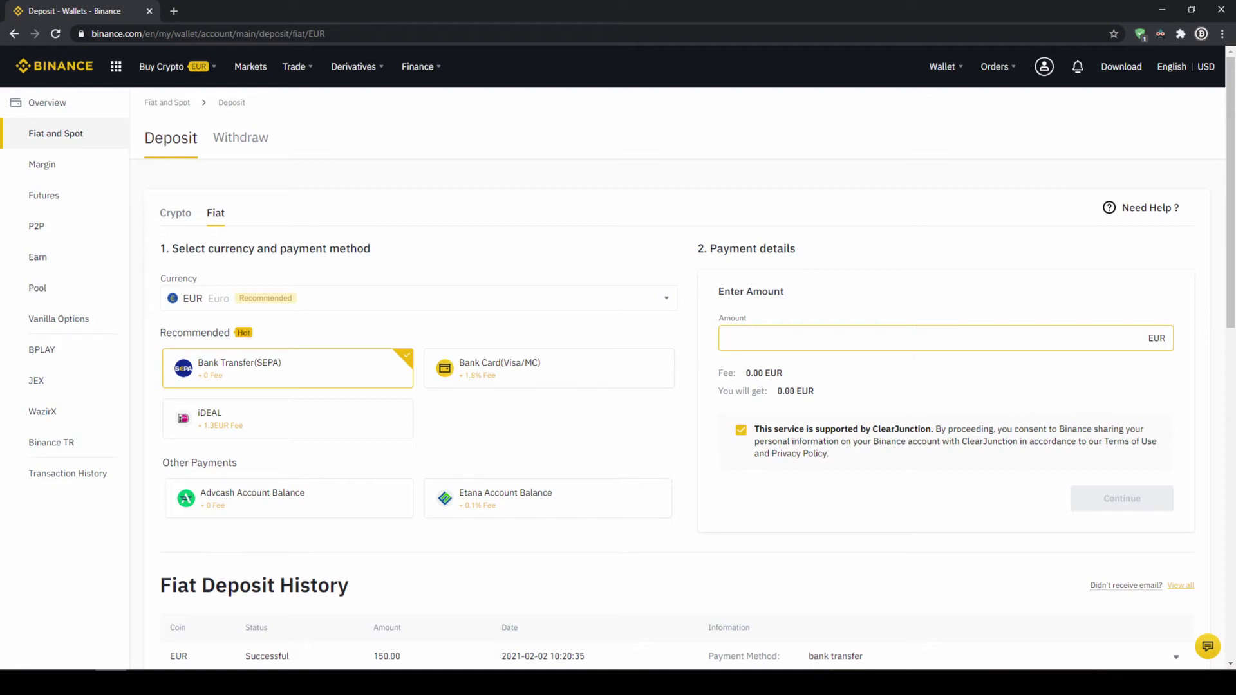
{"action": "type", "text": "1000"}
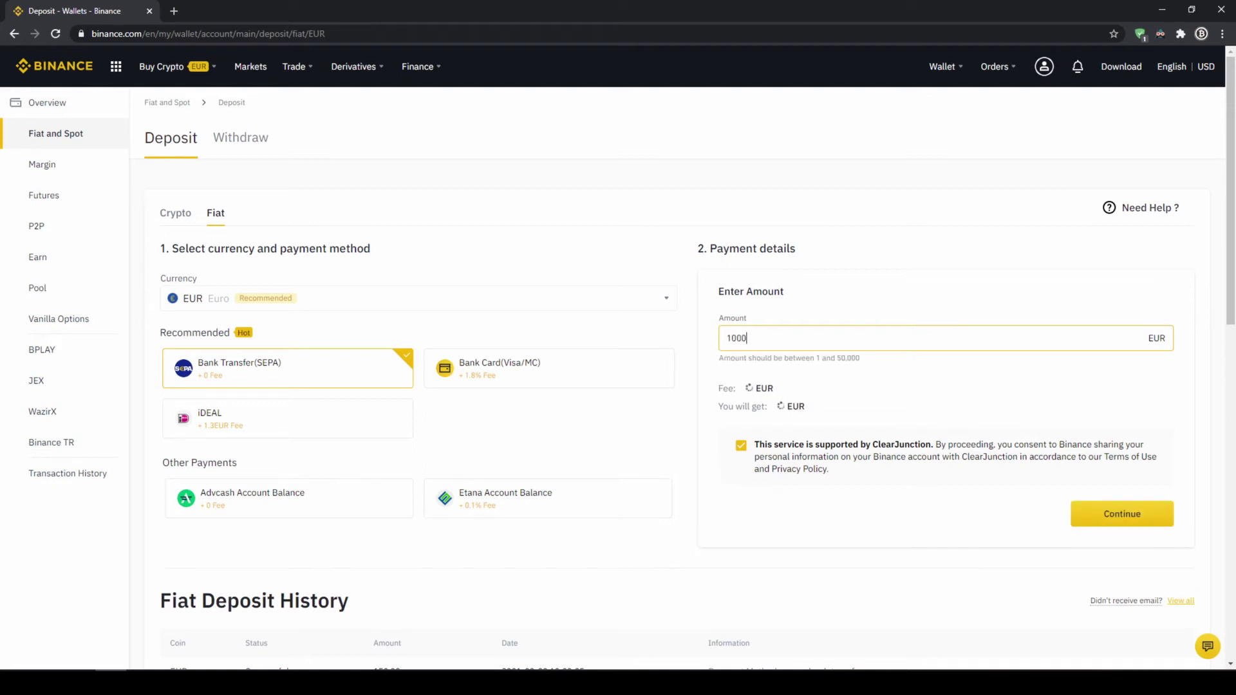
{"action": "left_click", "coordinate": [1118, 510]}
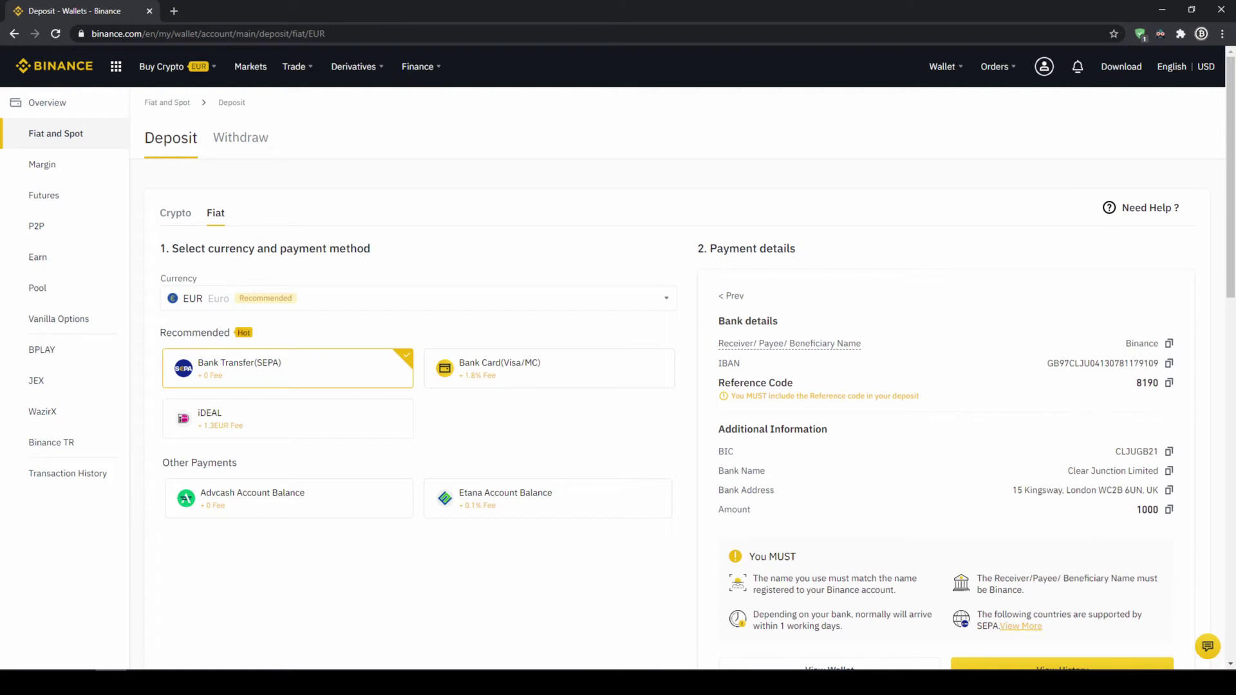
Check the deposit's reference code, and return to the Fiat and Spot wallet to check the Euro balance.
{"action": "left_click_drag", "start_coordinate": [761, 383], "coordinate": [1120, 416]}
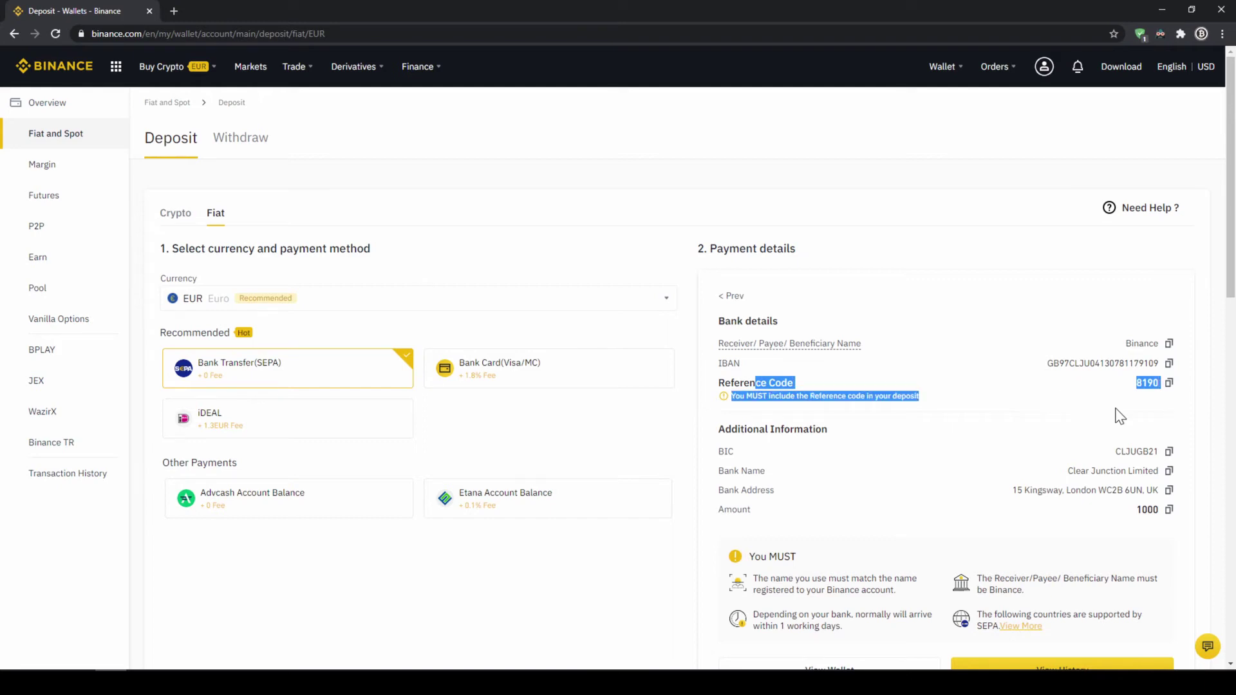
{"action": "left_click", "coordinate": [1037, 441]}
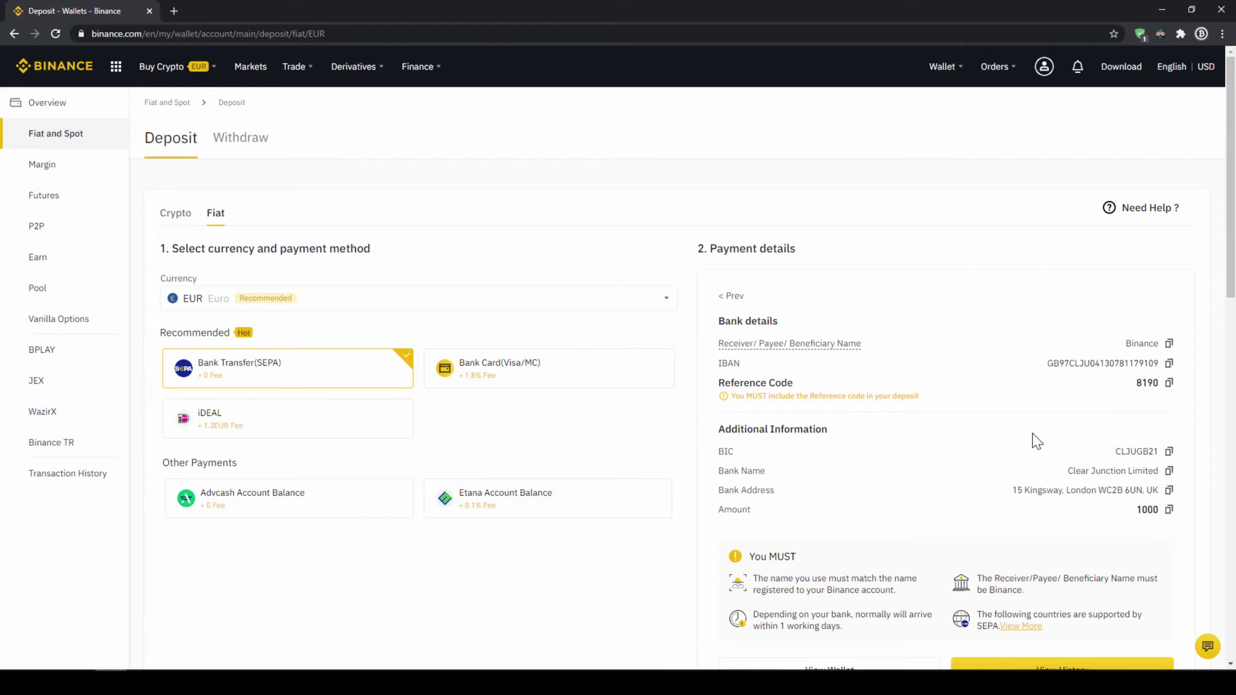
{"action": "mouse_move", "coordinate": [939, 67]}
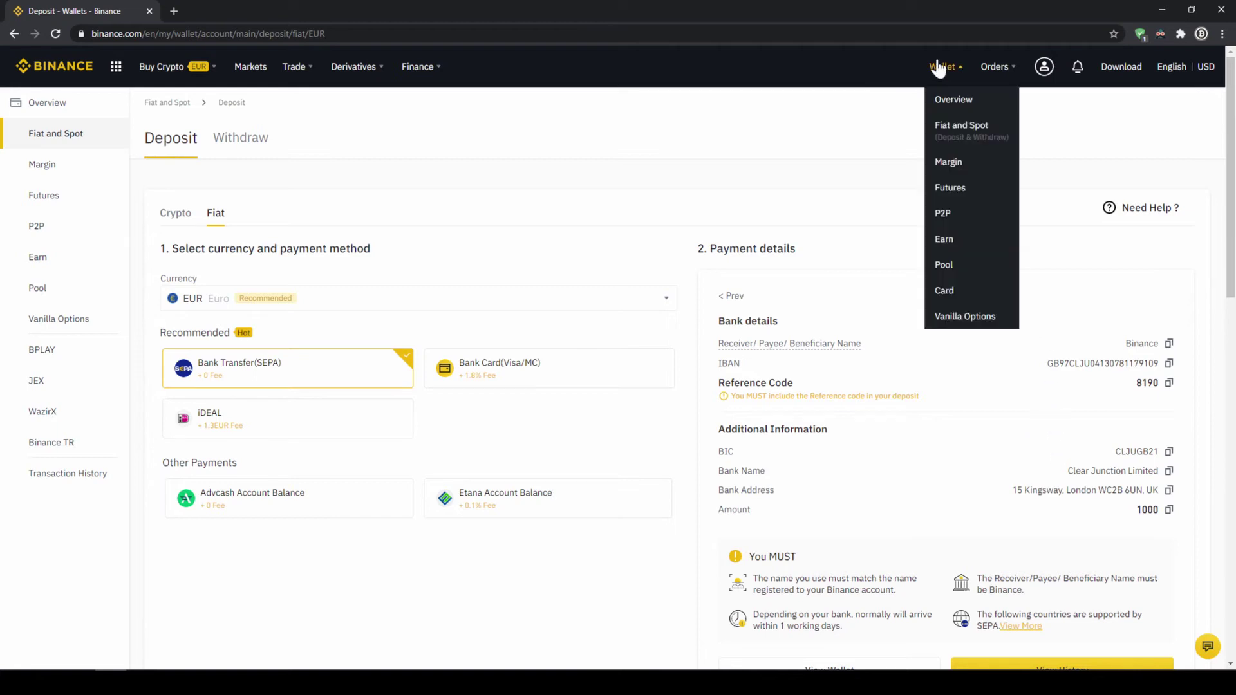
{"action": "left_click", "coordinate": [959, 132]}
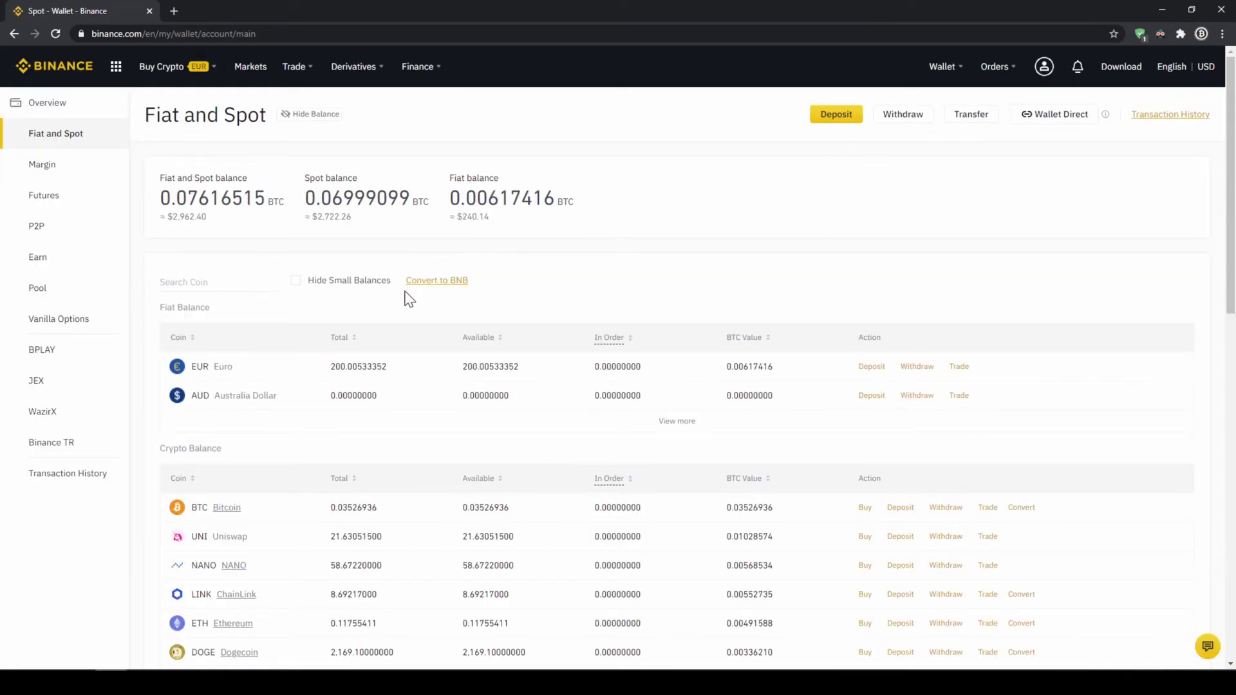
{"action": "left_click_drag", "start_coordinate": [211, 367], "coordinate": [407, 381]}
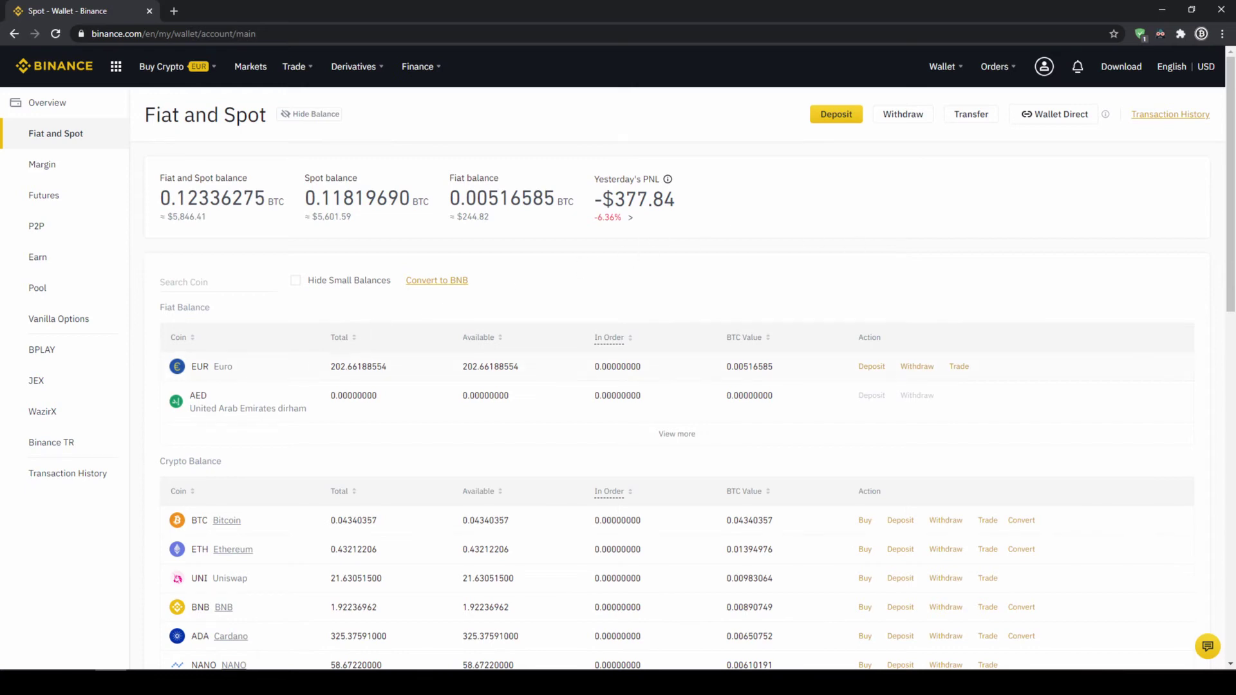
Open the page for buying crypto with the EUR cash balance and look through the available payment currencies, keeping EUR.
{"action": "mouse_move", "coordinate": [168, 72]}
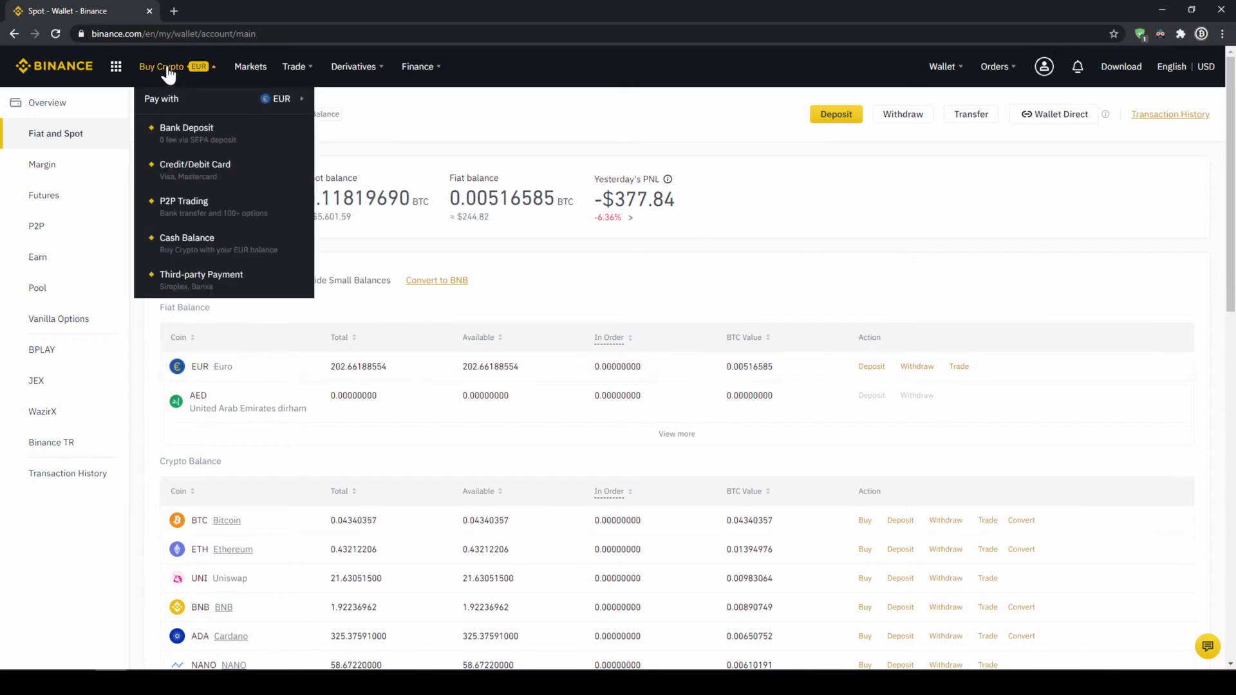
{"action": "left_click", "coordinate": [213, 242]}
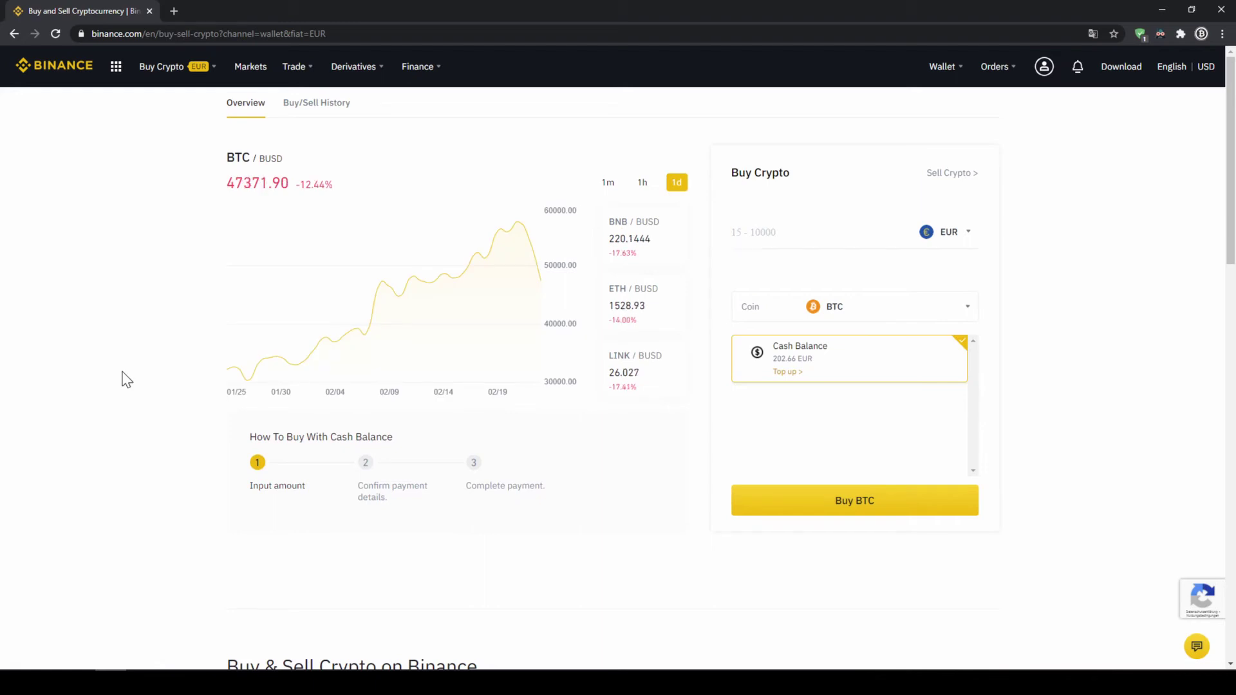
{"action": "left_click", "coordinate": [968, 236]}
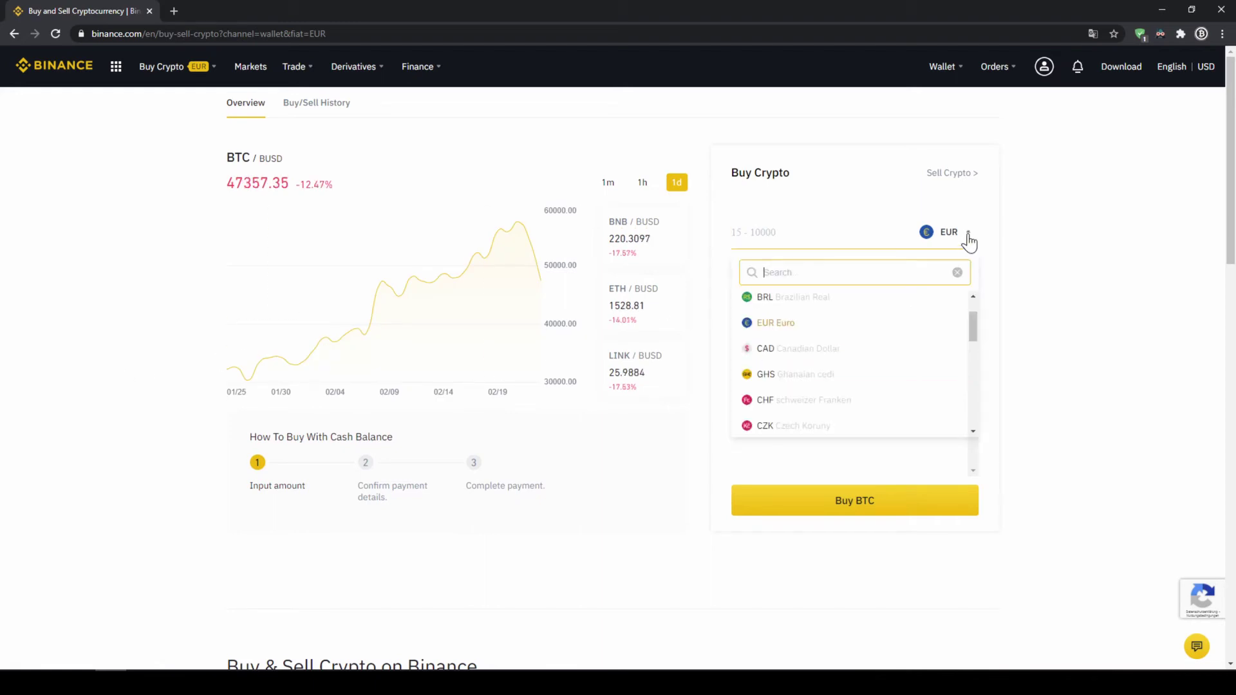
{"action": "mouse_move", "coordinate": [972, 317]}
{"action": "left_mouse_down"}
{"action": "mouse_move", "coordinate": [963, 433]}
{"action": "mouse_move", "coordinate": [973, 312]}
{"action": "left_mouse_up"}
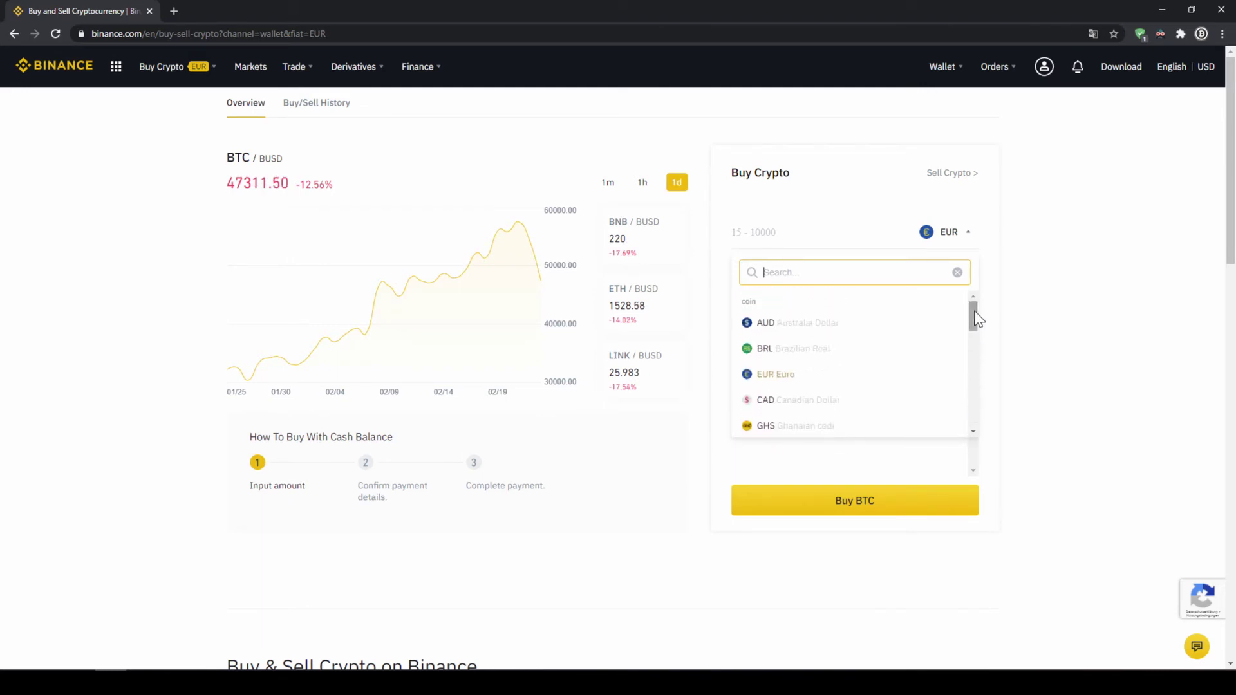
{"action": "left_click", "coordinate": [963, 241]}
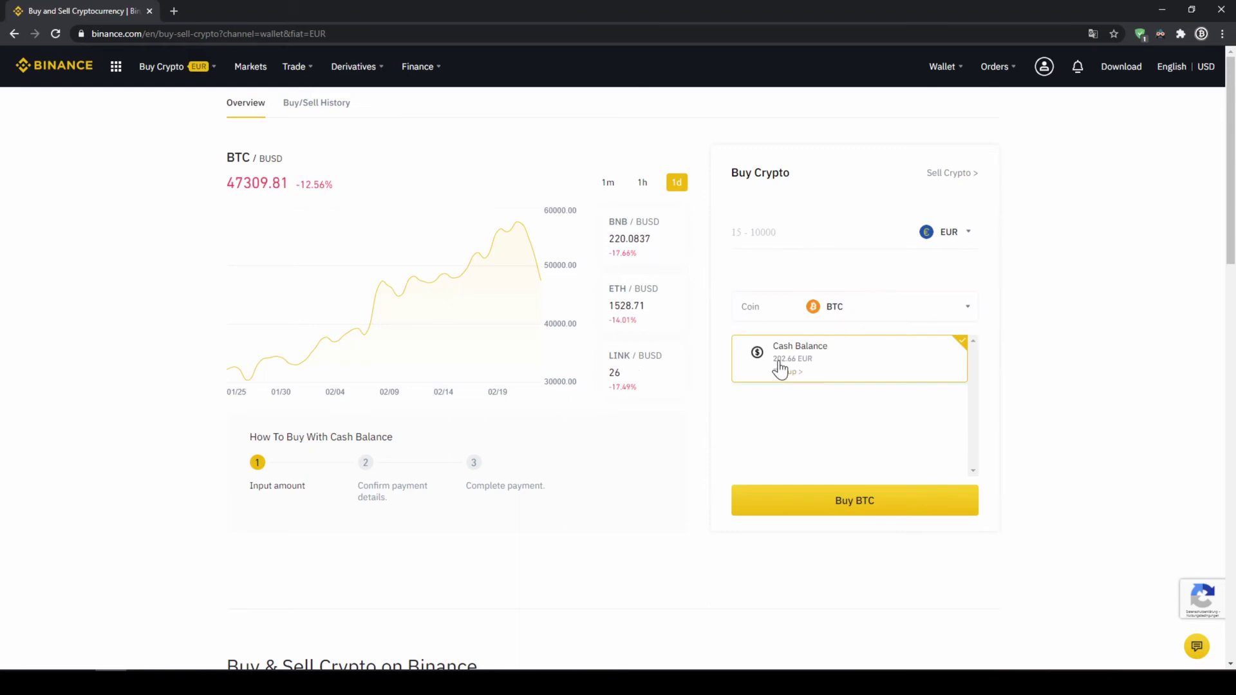
Choose USDT as the coin to buy, enter 200 EUR from the cash balance and submit the purchase for confirmation.
{"action": "left_click", "coordinate": [829, 307]}
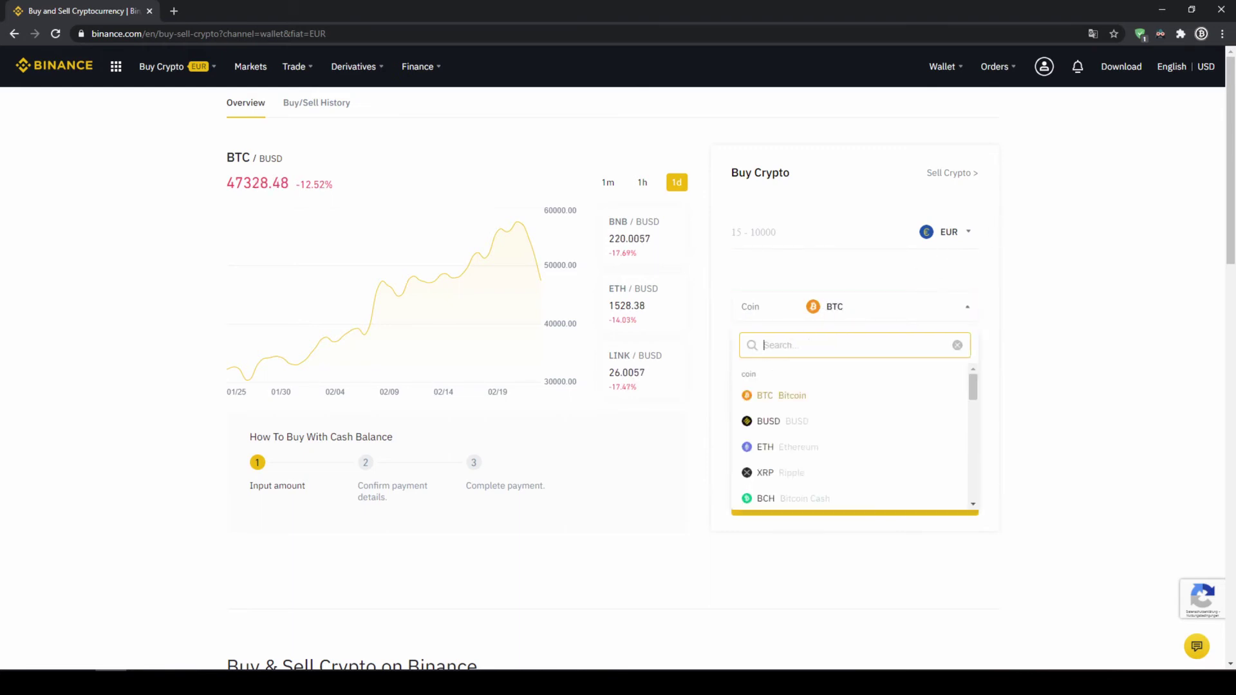
{"action": "type", "text": "usdt"}
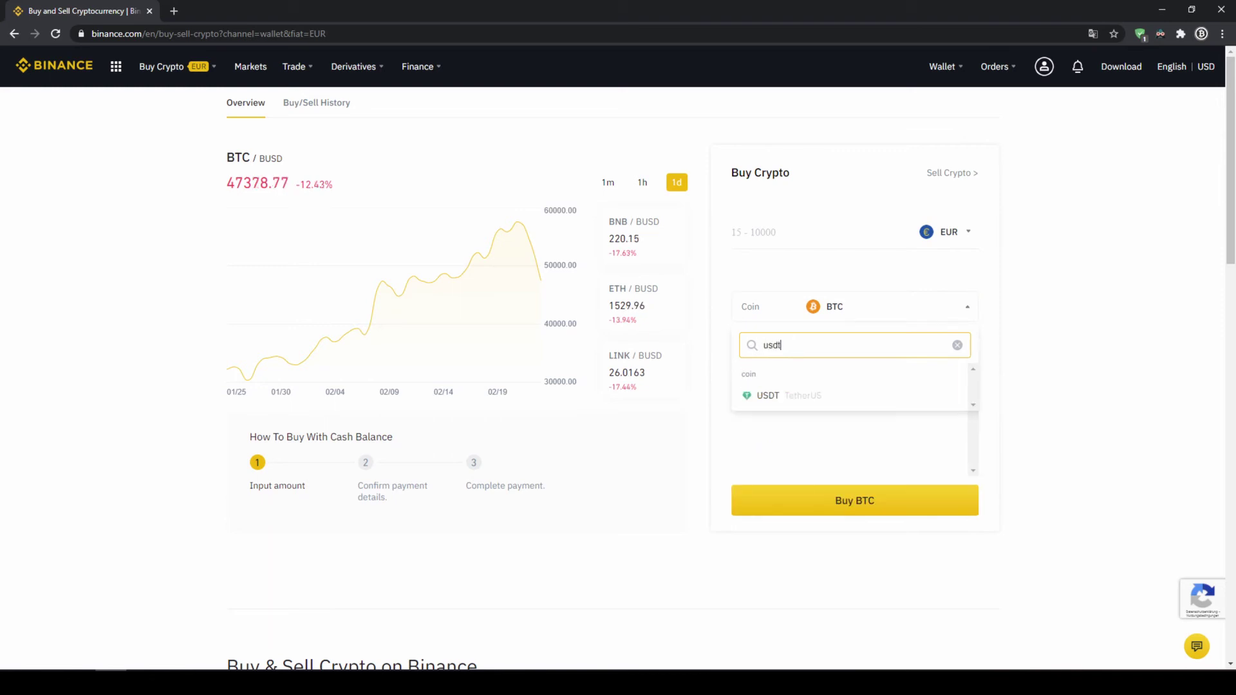
{"action": "left_click", "coordinate": [788, 397]}
{"action": "left_click", "coordinate": [796, 254]}
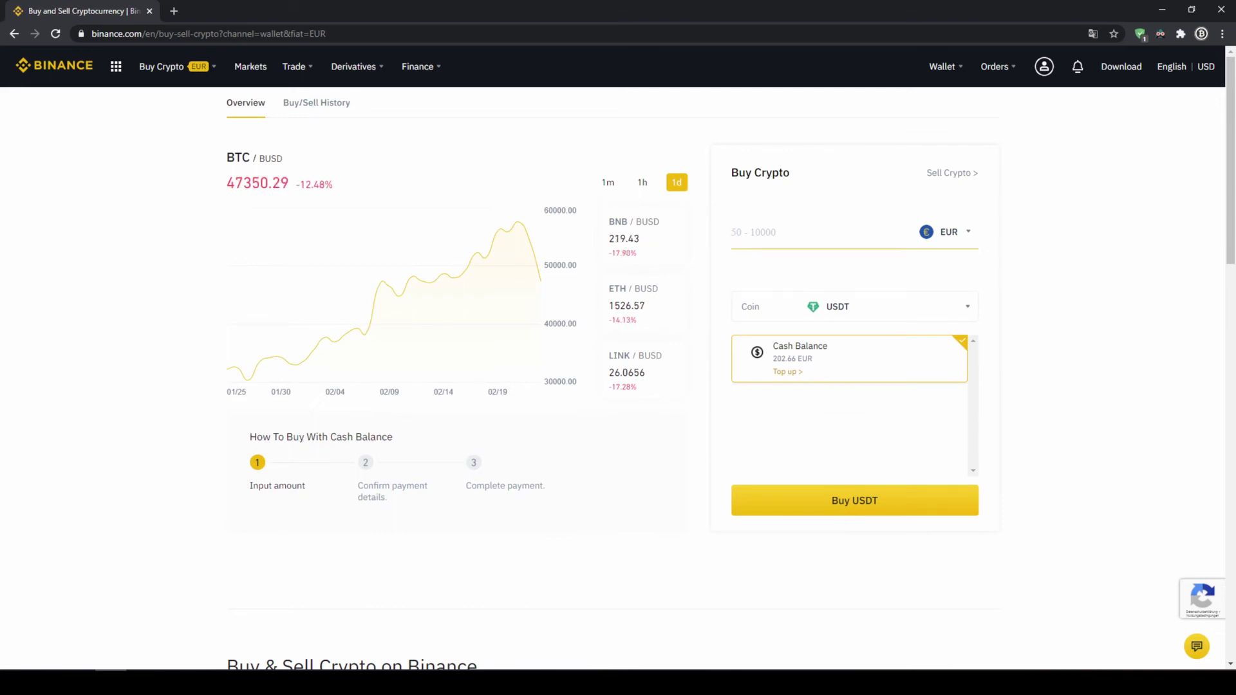
{"action": "type", "text": "200"}
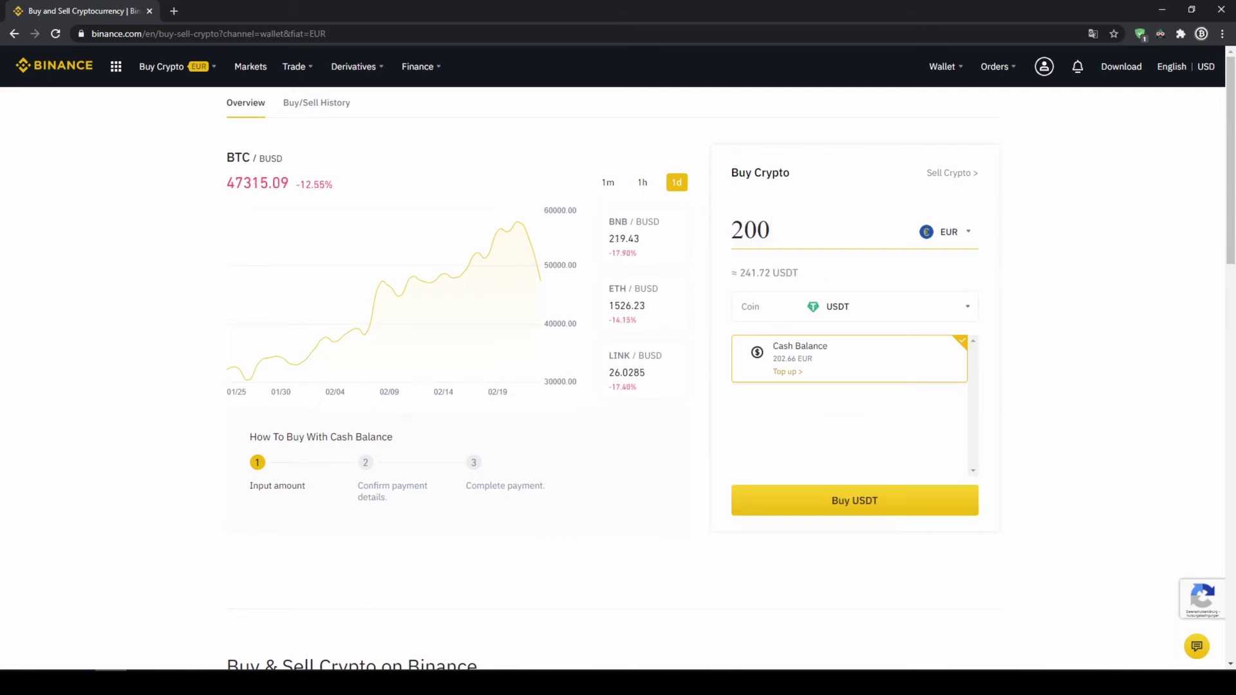
{"action": "left_click", "coordinate": [860, 508]}
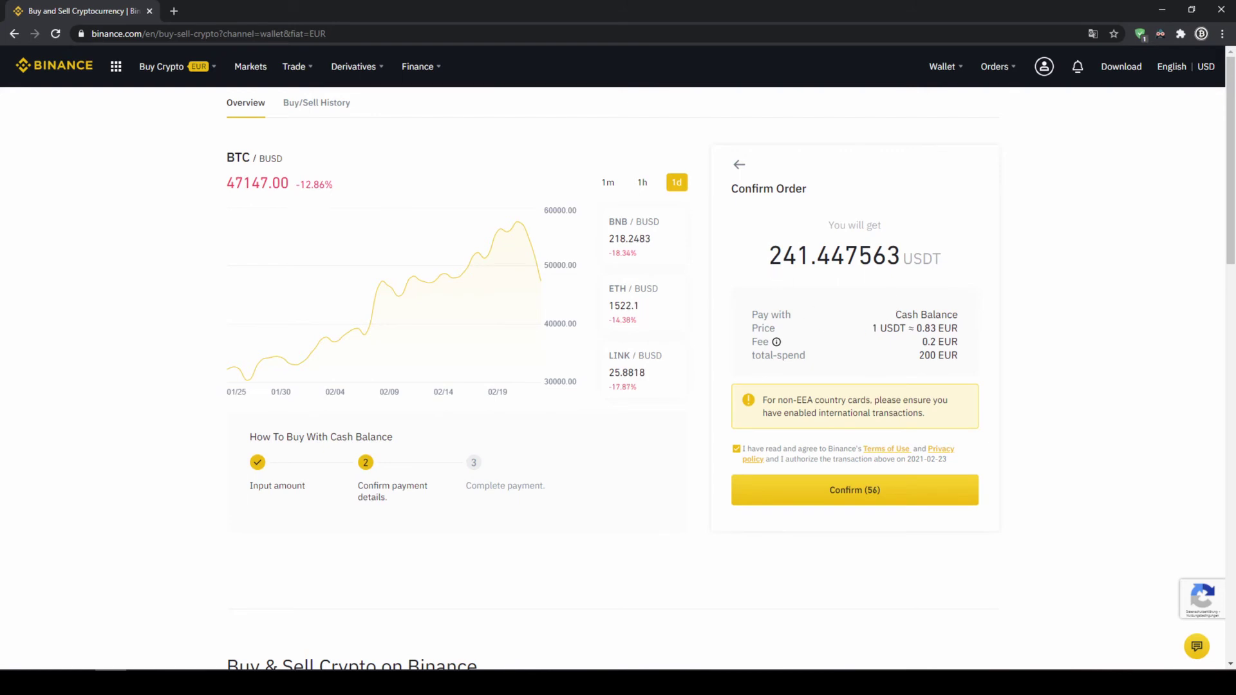
Examine the order's USDT amount to receive, along with its price, fee and total spend.
{"action": "left_click_drag", "start_coordinate": [770, 255], "coordinate": [811, 255]}
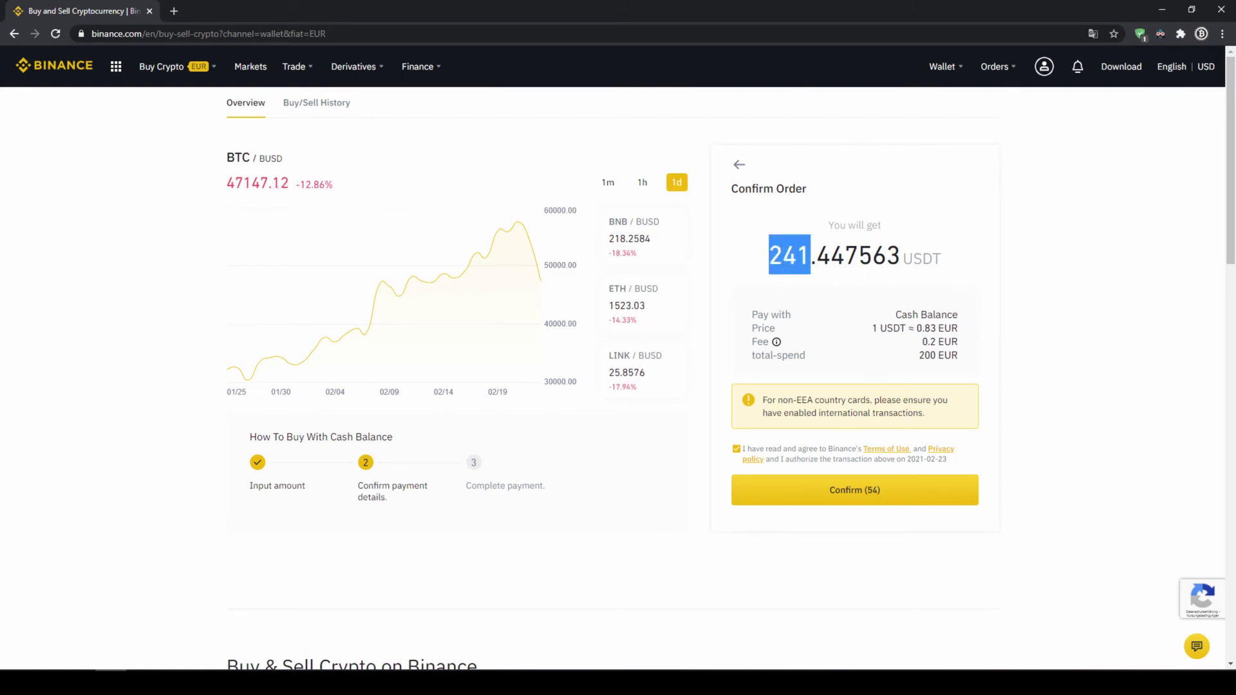
{"action": "left_click", "coordinate": [764, 265]}
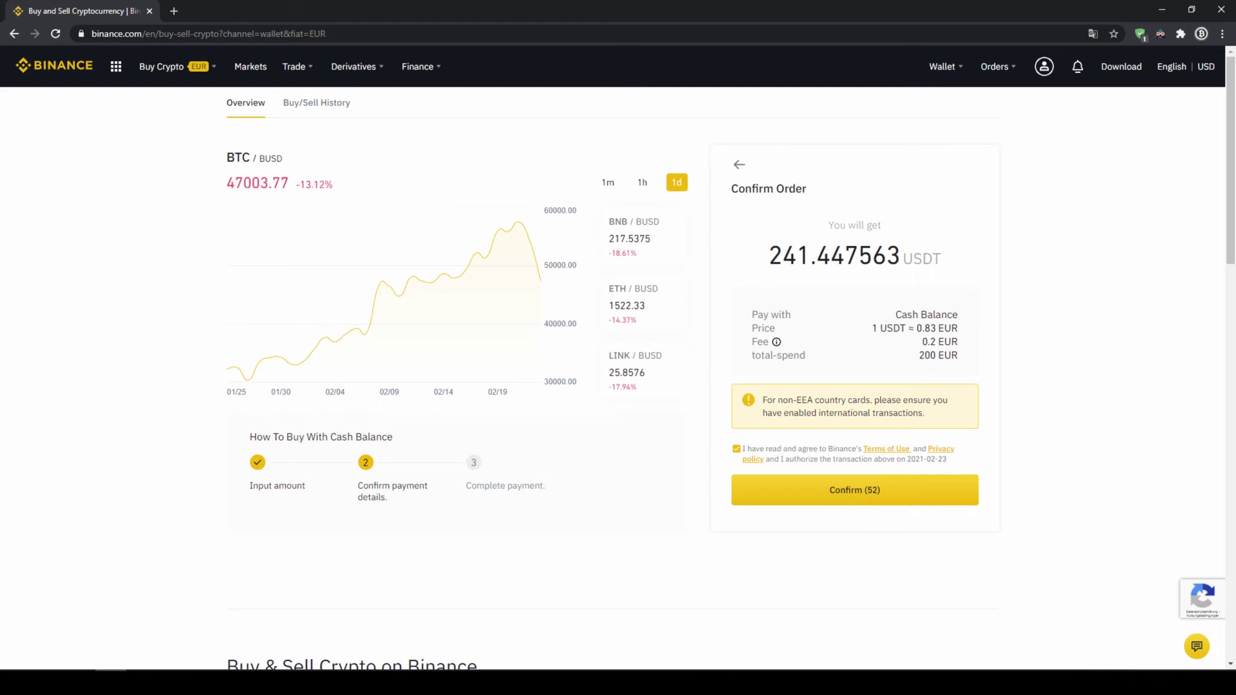
{"action": "left_click_drag", "start_coordinate": [770, 257], "coordinate": [810, 258]}
{"action": "left_click", "coordinate": [813, 259]}
{"action": "left_click_drag", "start_coordinate": [901, 329], "coordinate": [963, 360]}
{"action": "left_click", "coordinate": [938, 347]}
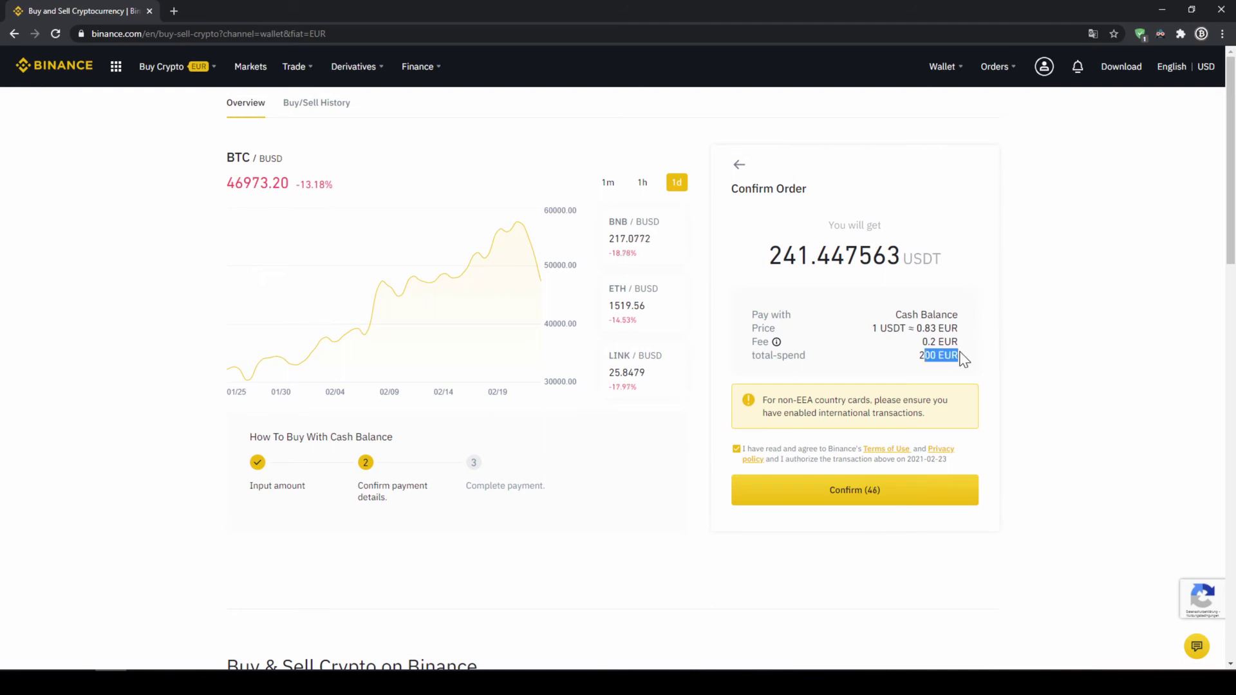
{"action": "left_click", "coordinate": [964, 359]}
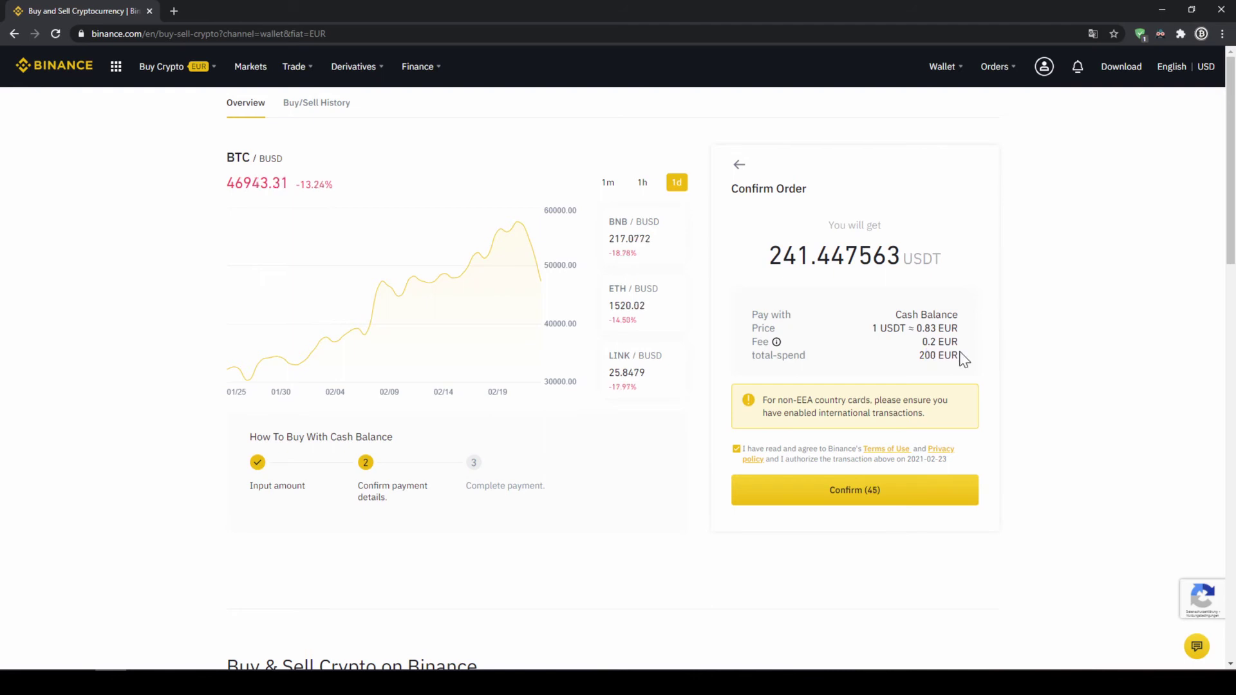
Confirm the USDT purchase order and open the spot wallet from the completed purchase.
{"action": "left_click", "coordinate": [884, 499]}
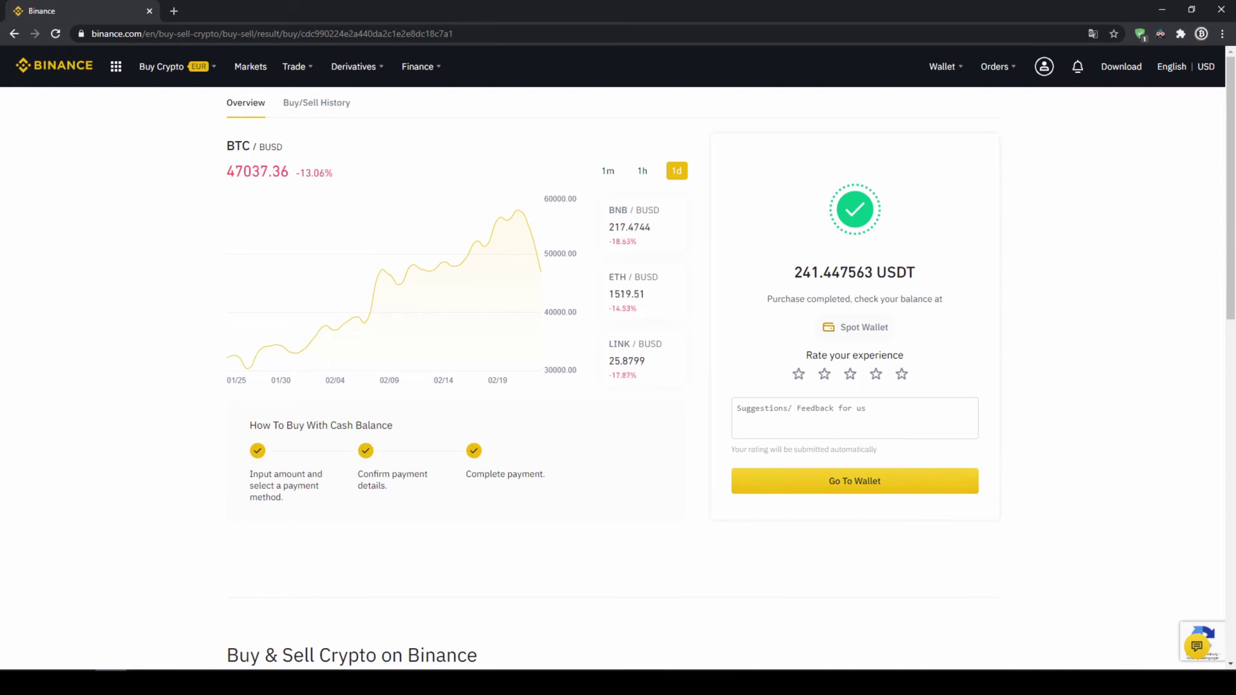
{"action": "left_click", "coordinate": [861, 330]}
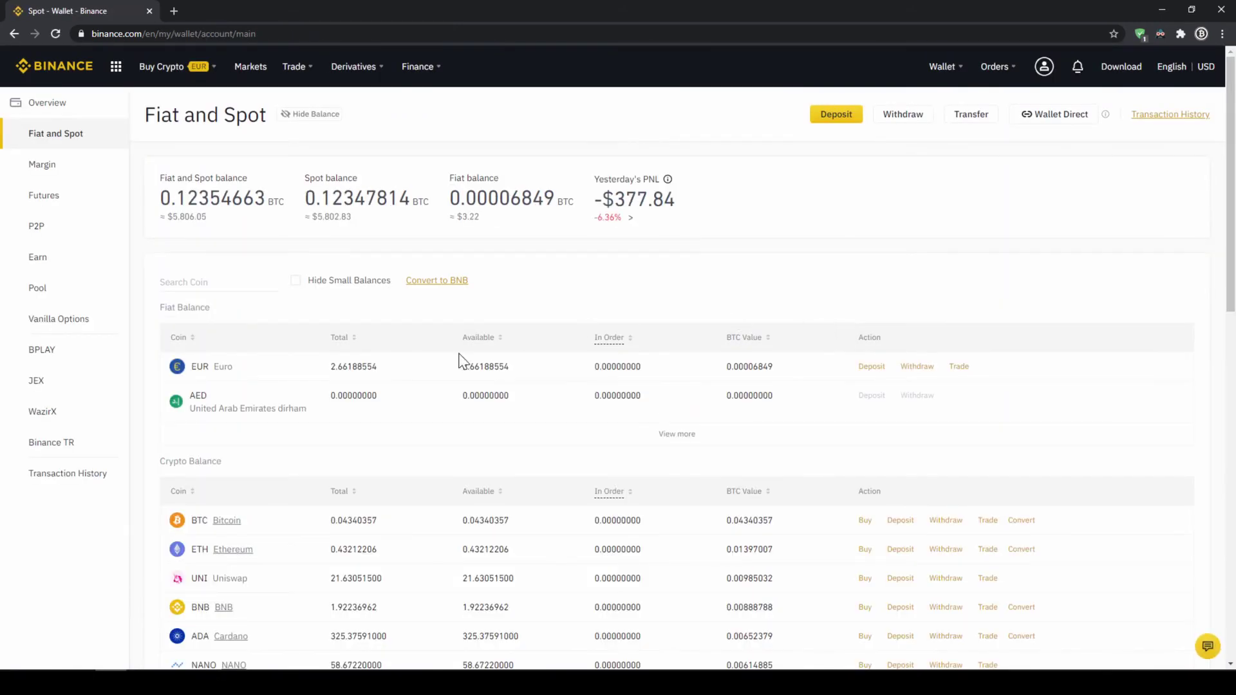
Examine the EUR balance and the USDT total in the Fiat and Spot wallet.
{"action": "left_click_drag", "start_coordinate": [190, 368], "coordinate": [380, 374]}
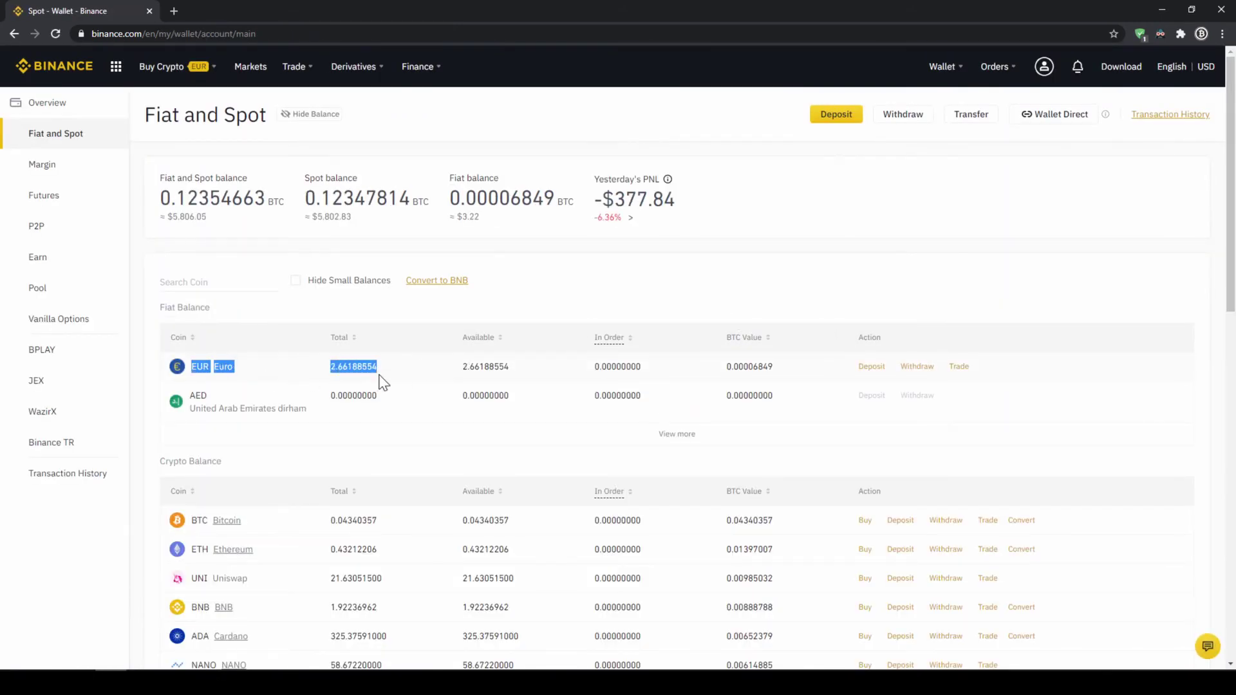
{"action": "left_click", "coordinate": [390, 369]}
{"action": "scroll", "coordinate": [389, 370], "scroll_direction": "down", "scroll_amount": 4}
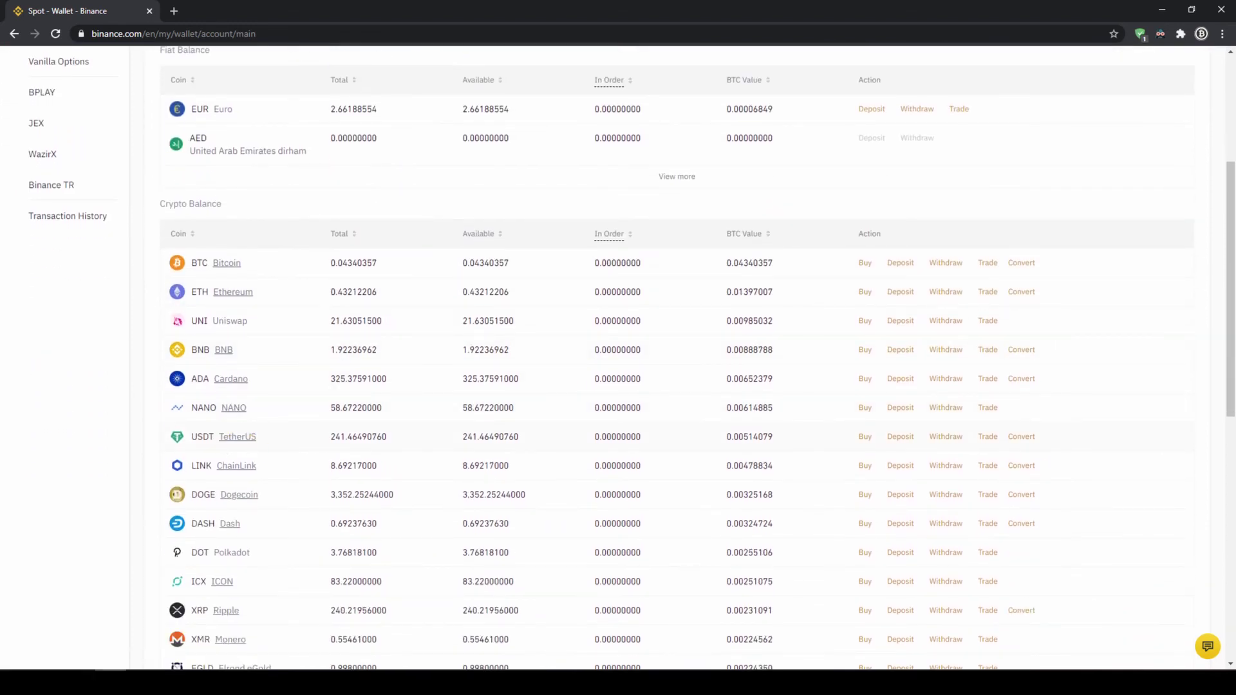
{"action": "left_click_drag", "start_coordinate": [331, 442], "coordinate": [392, 442]}
{"action": "left_click", "coordinate": [426, 448]}
{"action": "scroll", "coordinate": [427, 448], "scroll_direction": "up", "scroll_amount": 4}
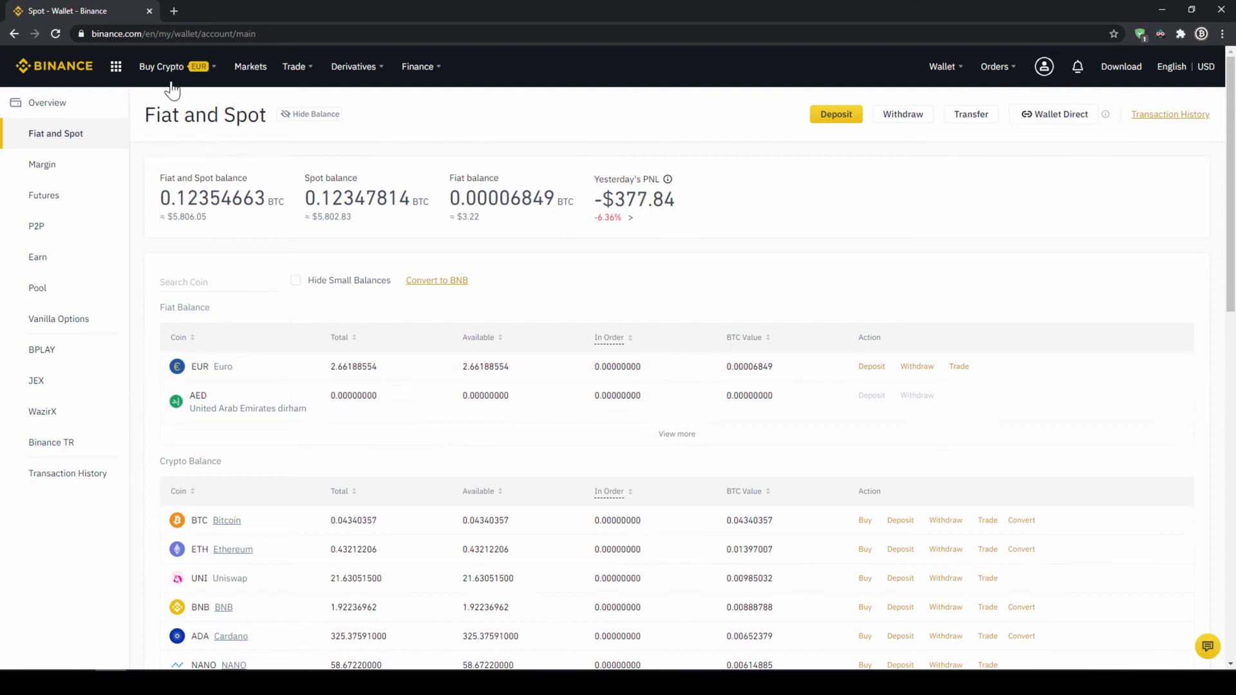
Open the credit/debit card purchase page and look through the available payment currencies, keeping EUR.
{"action": "mouse_move", "coordinate": [168, 73]}
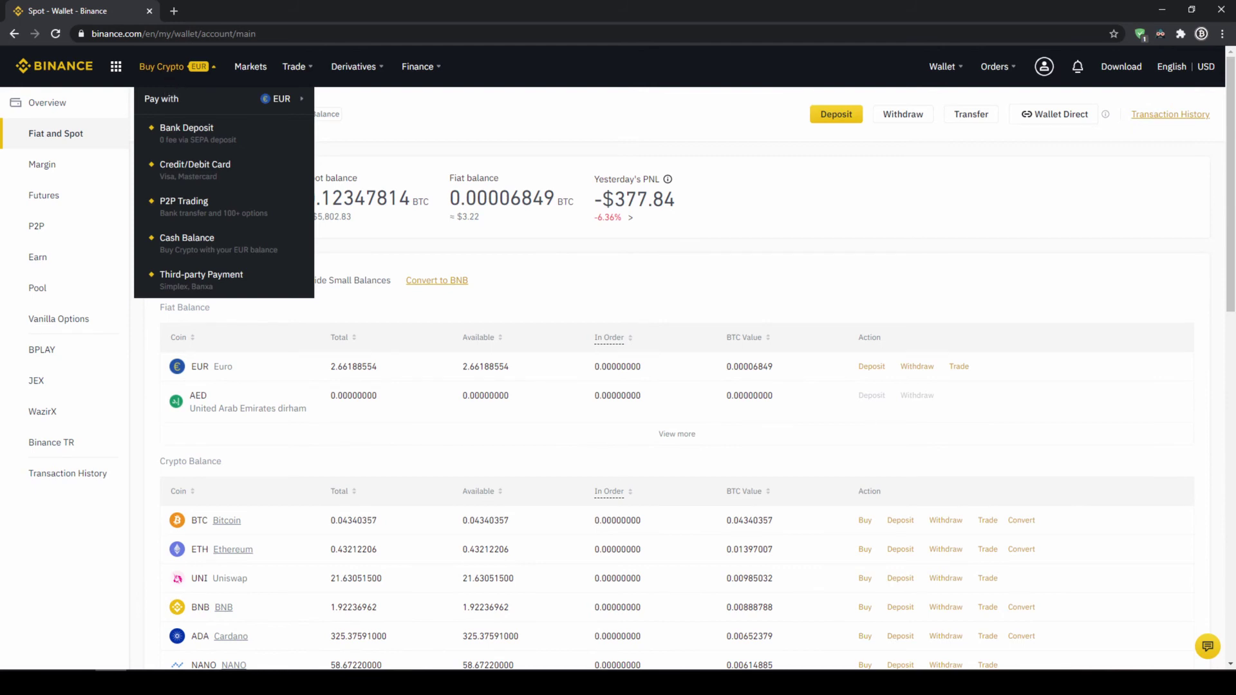
{"action": "left_click", "coordinate": [185, 176]}
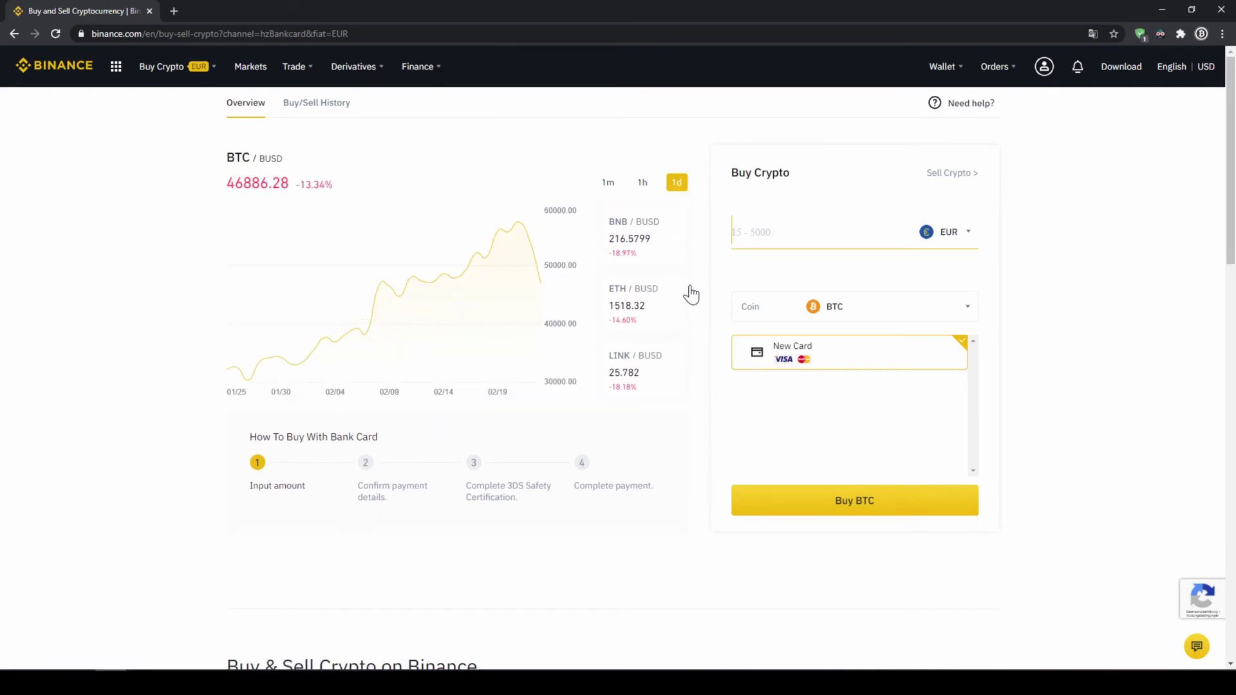
{"action": "left_click", "coordinate": [964, 237]}
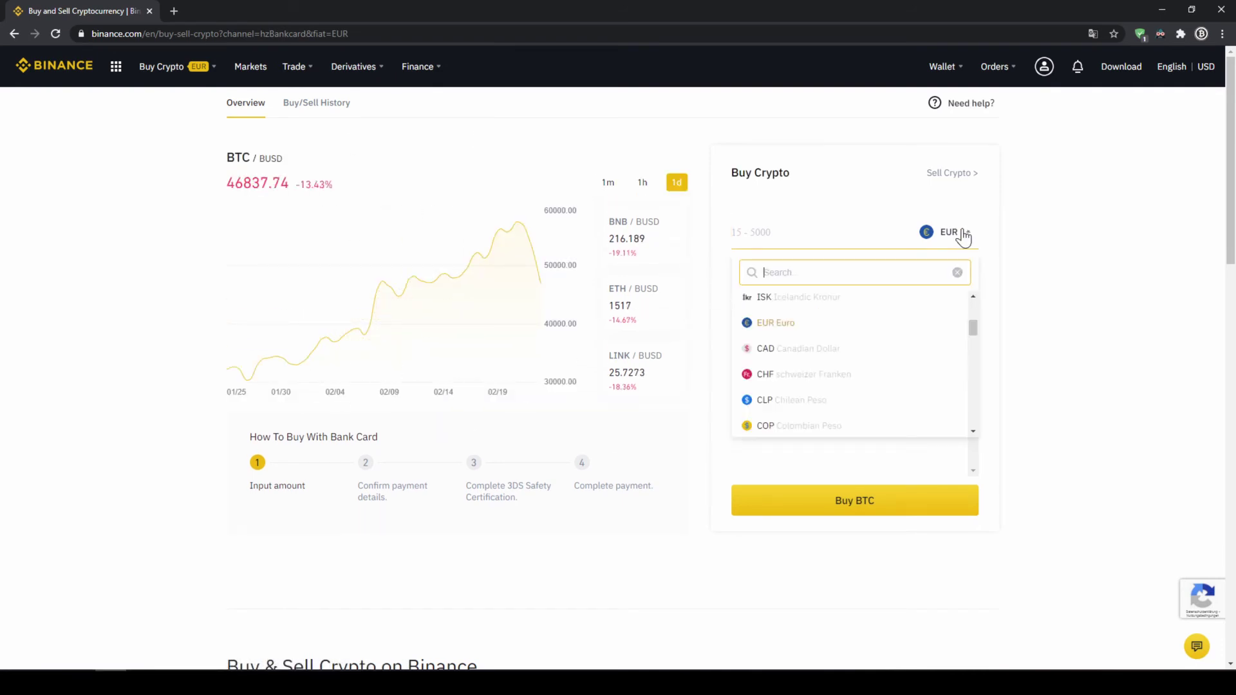
{"action": "mouse_move", "coordinate": [971, 325]}
{"action": "left_mouse_down"}
{"action": "mouse_move", "coordinate": [976, 369]}
{"action": "mouse_move", "coordinate": [968, 335]}
{"action": "left_mouse_up"}
{"action": "left_click", "coordinate": [1021, 277]}
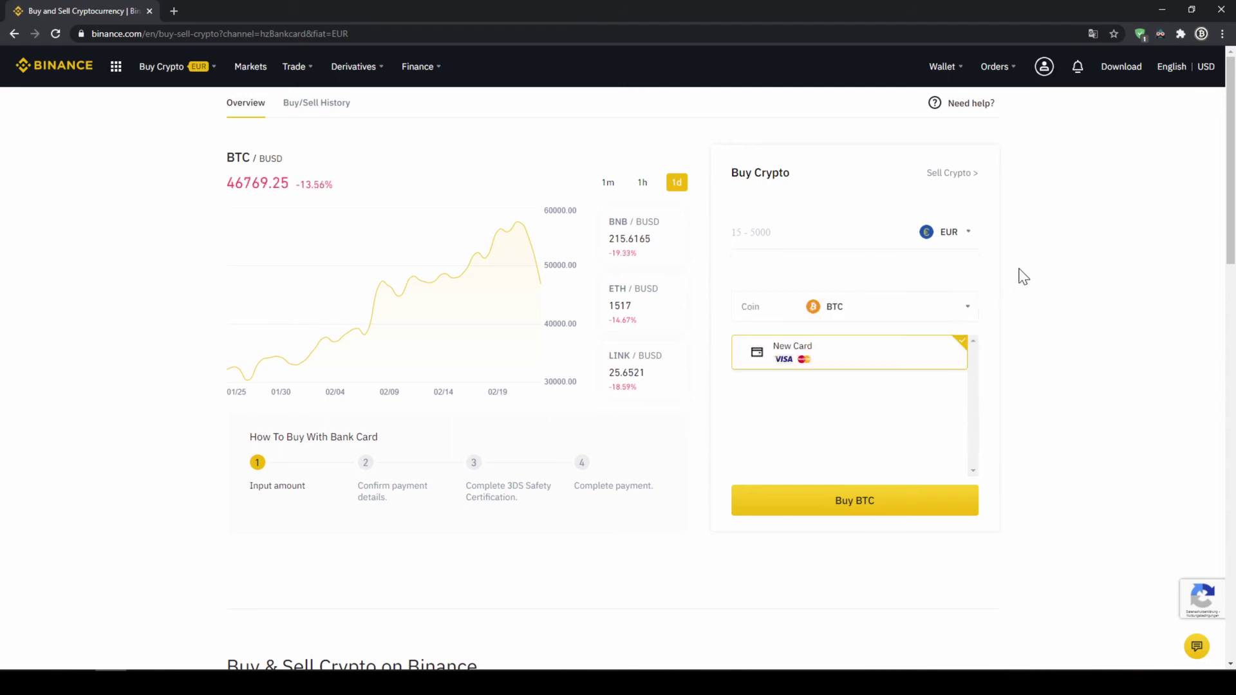
Choose USDT as the coin for the card purchase, enter 500 EUR and check the estimated USDT amount.
{"action": "left_click", "coordinate": [901, 315]}
{"action": "type", "text": "usdt"}
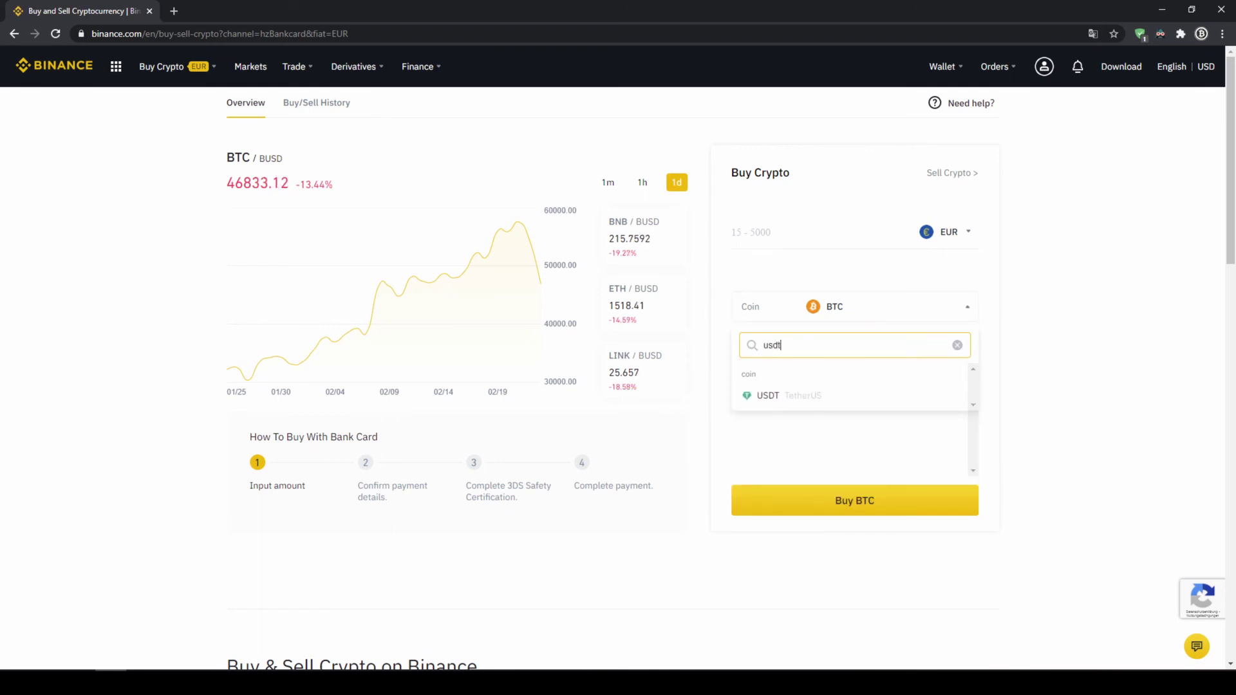
{"action": "left_click", "coordinate": [802, 401]}
{"action": "left_click", "coordinate": [801, 243]}
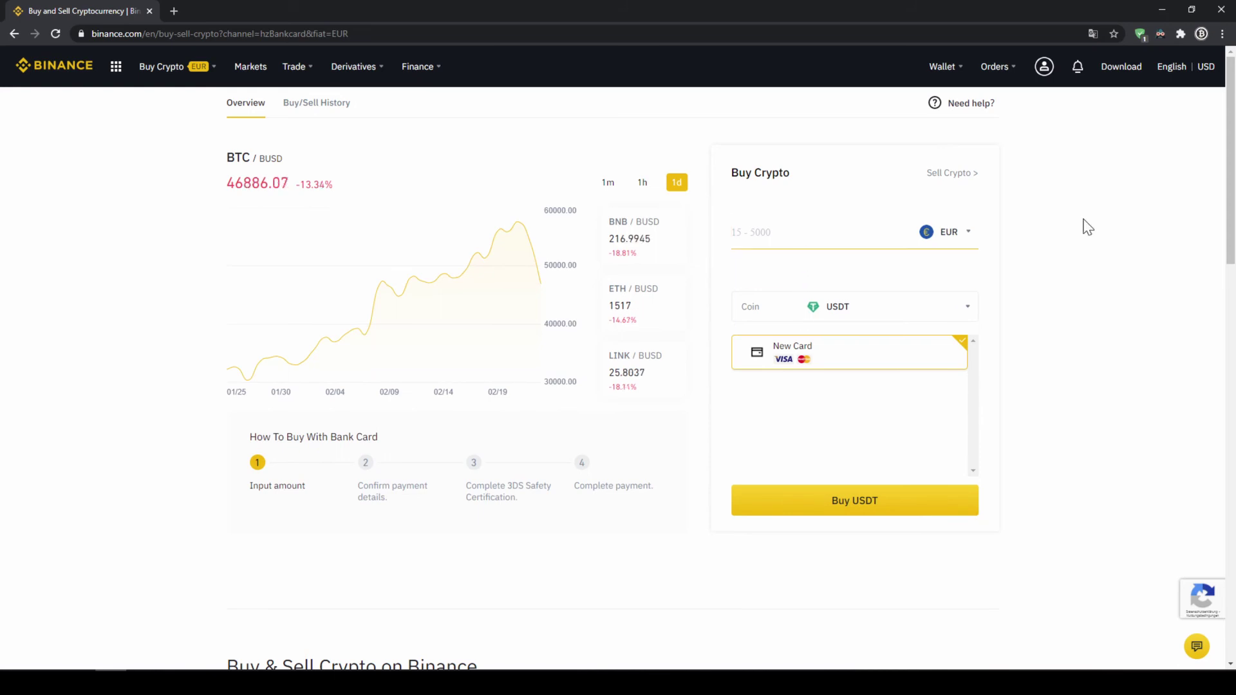
{"action": "type", "text": "500"}
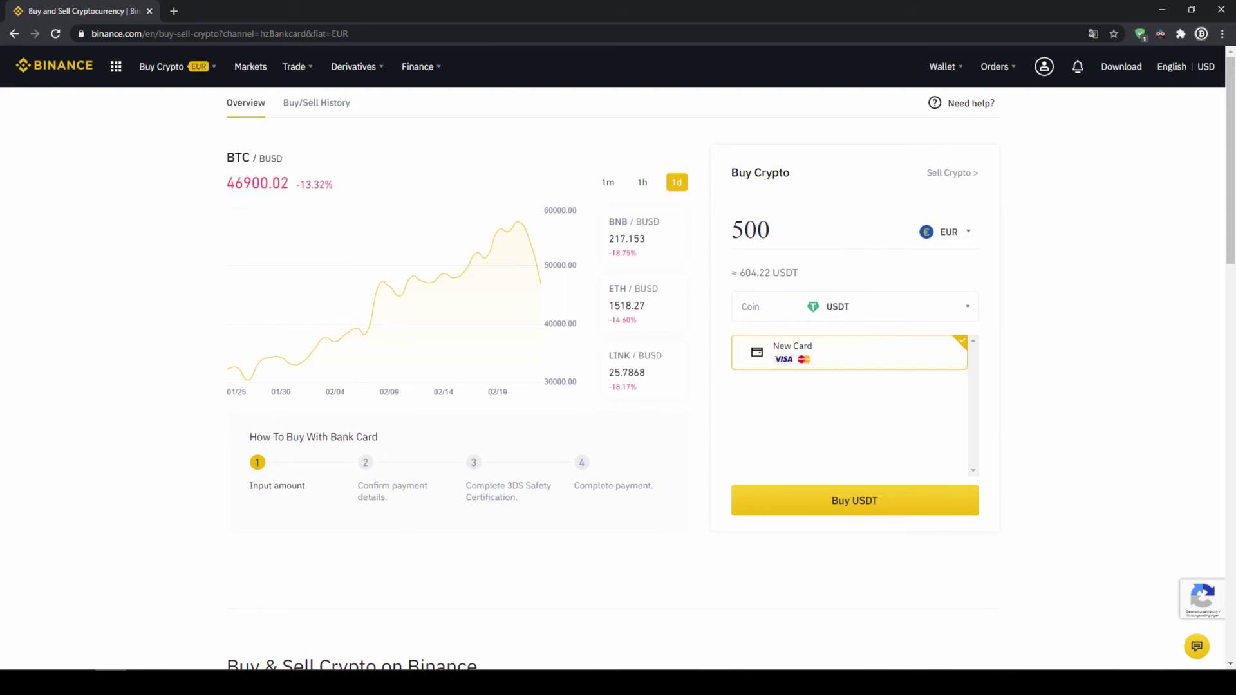
{"action": "left_click_drag", "start_coordinate": [739, 272], "coordinate": [795, 273]}
{"action": "left_click", "coordinate": [809, 275]}
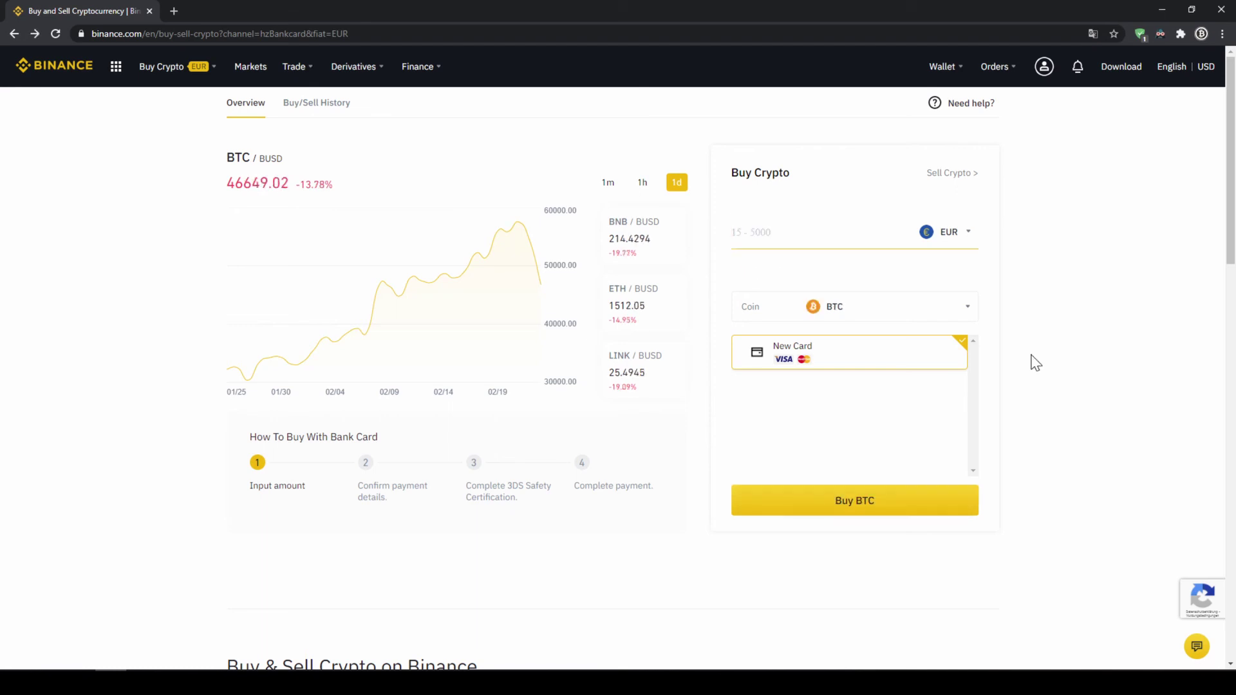
Open the Fiat and Spot wallet and check the total USDT balance.
{"action": "mouse_move", "coordinate": [944, 82]}
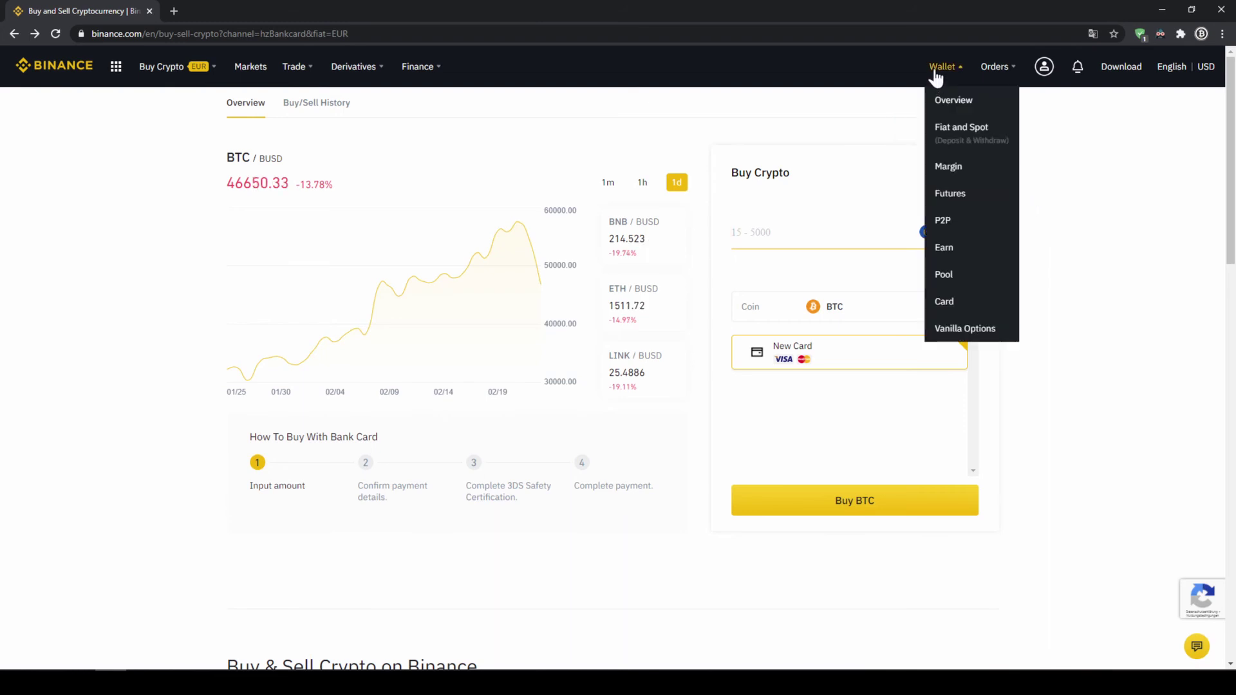
{"action": "left_click", "coordinate": [963, 141]}
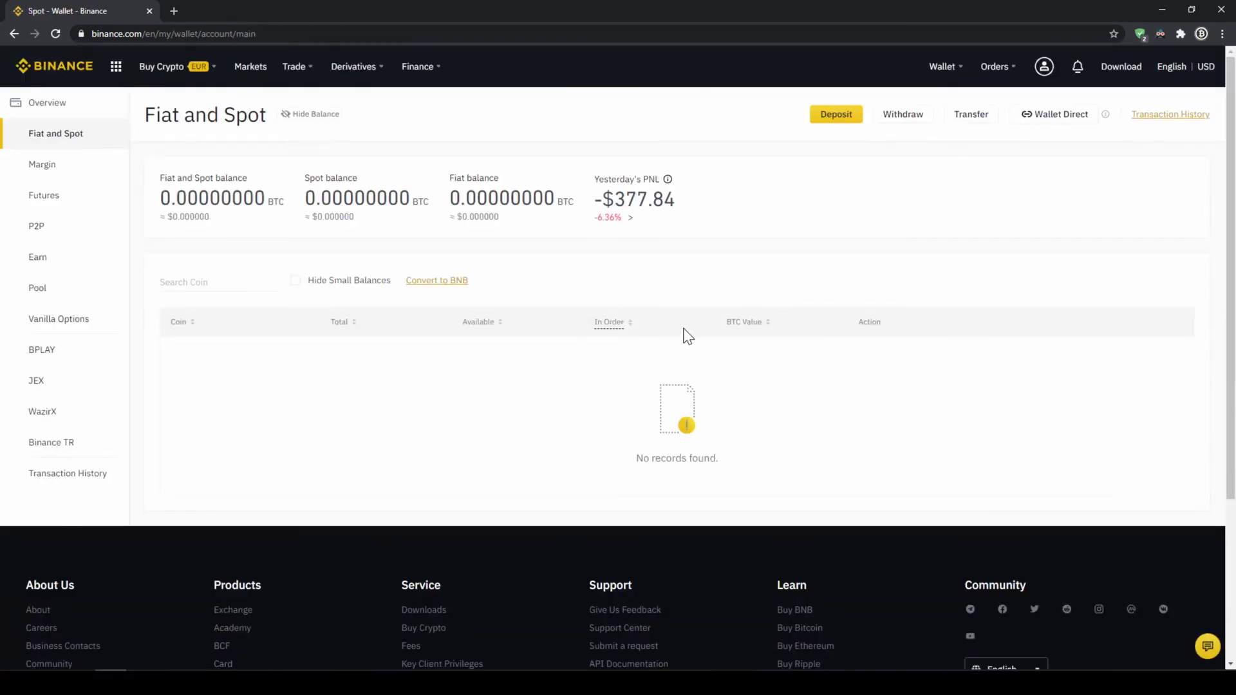
{"action": "scroll", "coordinate": [538, 370], "scroll_direction": "down", "scroll_amount": 4}
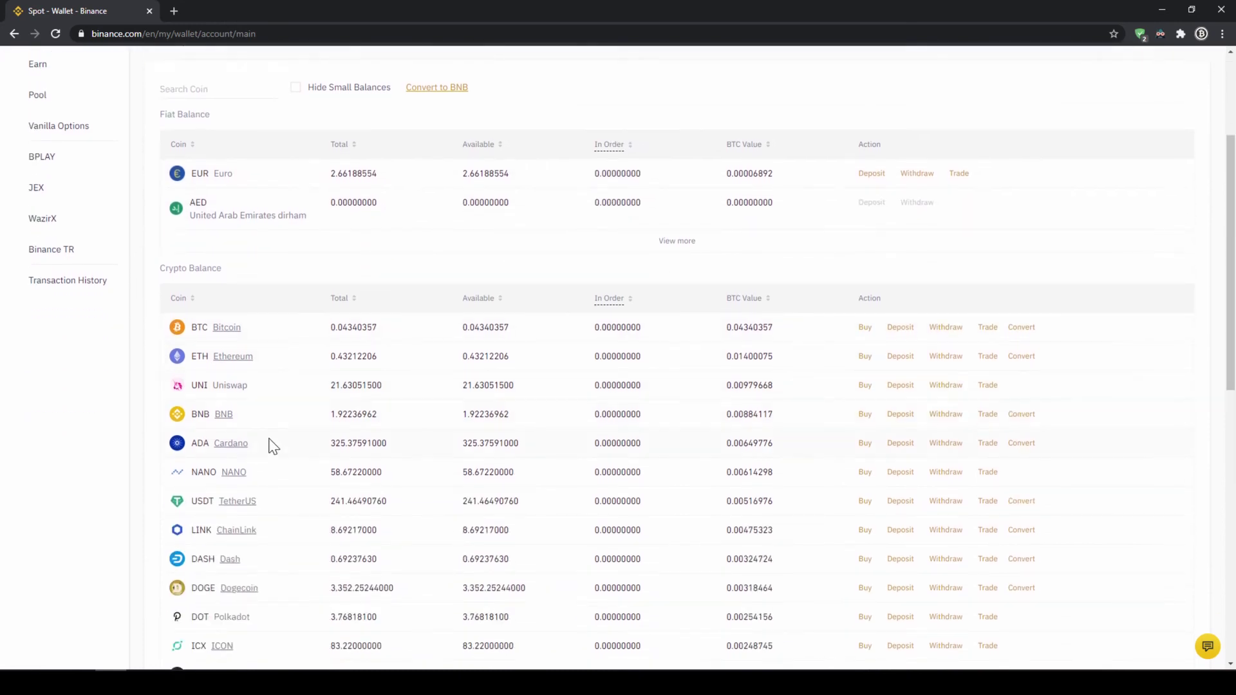
{"action": "left_click_drag", "start_coordinate": [329, 438], "coordinate": [394, 437]}
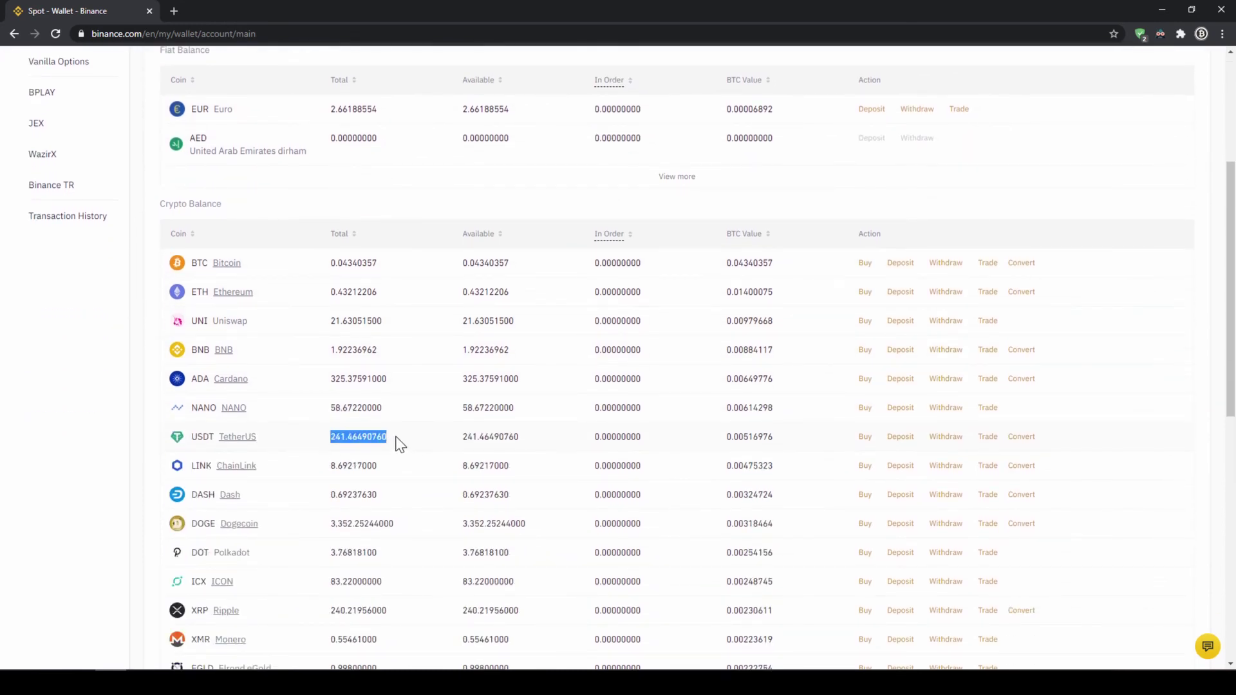
{"action": "left_click", "coordinate": [396, 438]}
{"action": "scroll", "coordinate": [399, 443], "scroll_direction": "up", "scroll_amount": 4}
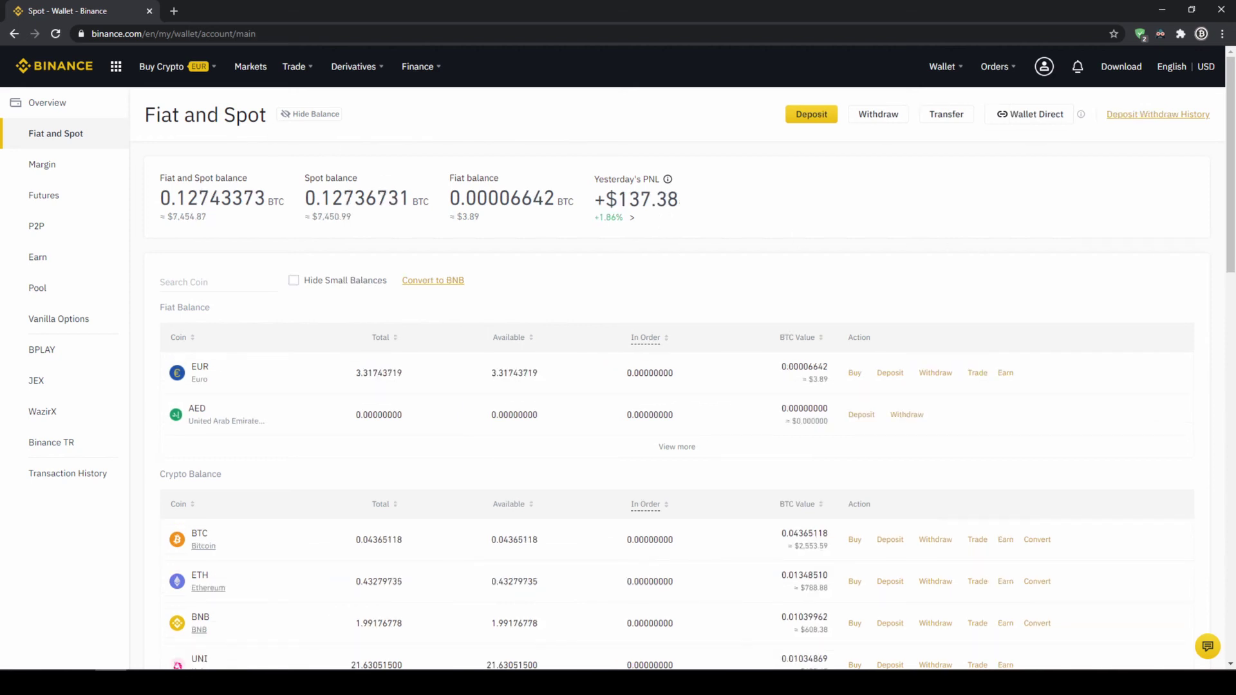
Open the markets overview, look through the spot pairs and list the FIAT markets.
{"action": "left_click", "coordinate": [245, 69]}
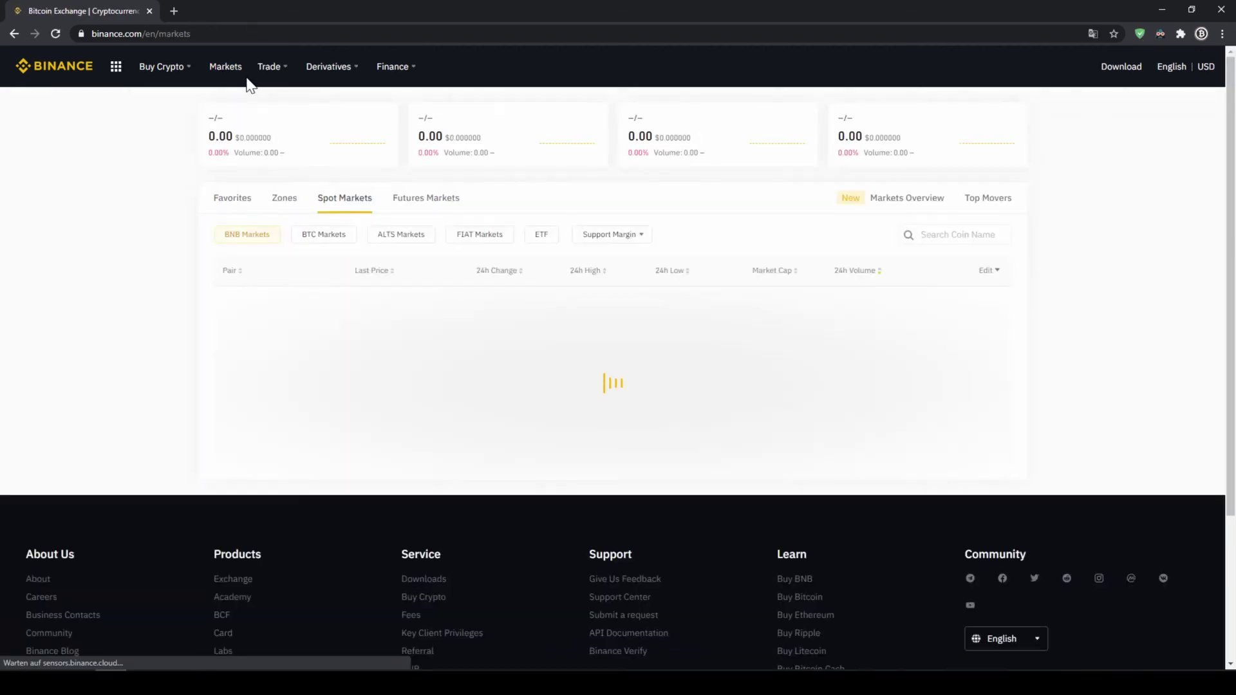
{"action": "scroll", "coordinate": [604, 381], "scroll_direction": "down", "scroll_amount": 4}
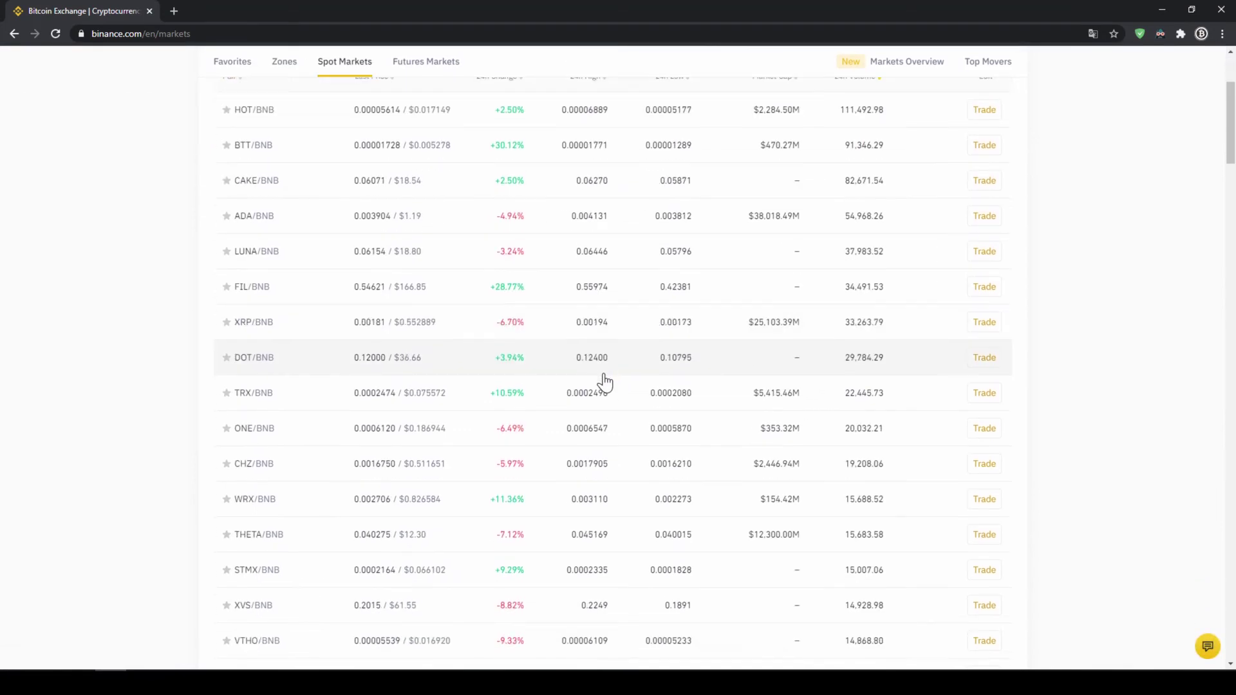
{"action": "scroll", "coordinate": [663, 437], "scroll_direction": "up", "scroll_amount": 4}
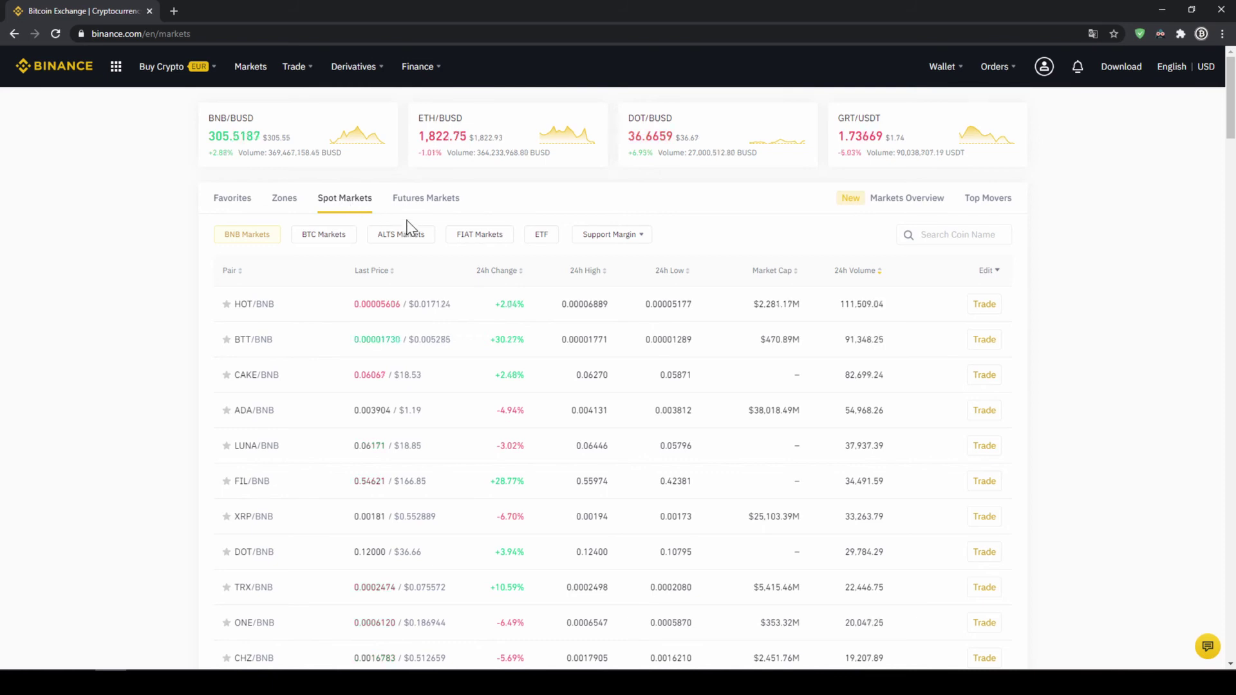
{"action": "left_click", "coordinate": [479, 236]}
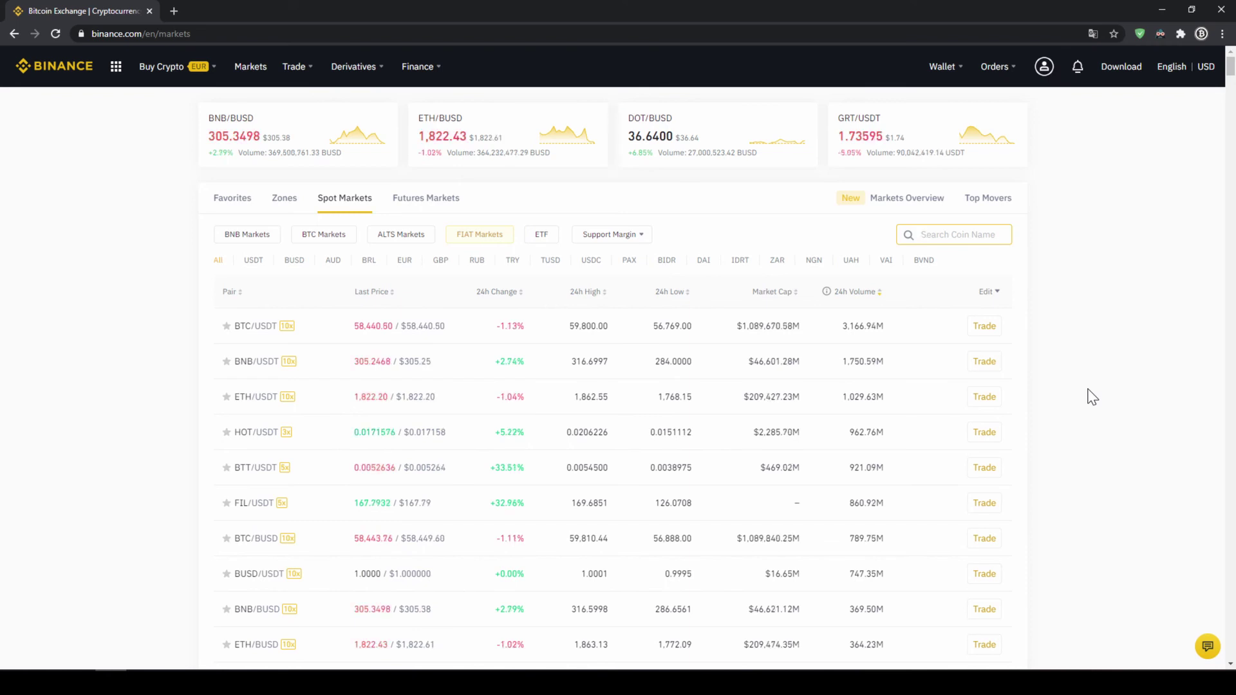
Search the FIAT markets for chzusdt and open the CHZ/USDT trading pair.
{"action": "type", "text": "chz"}
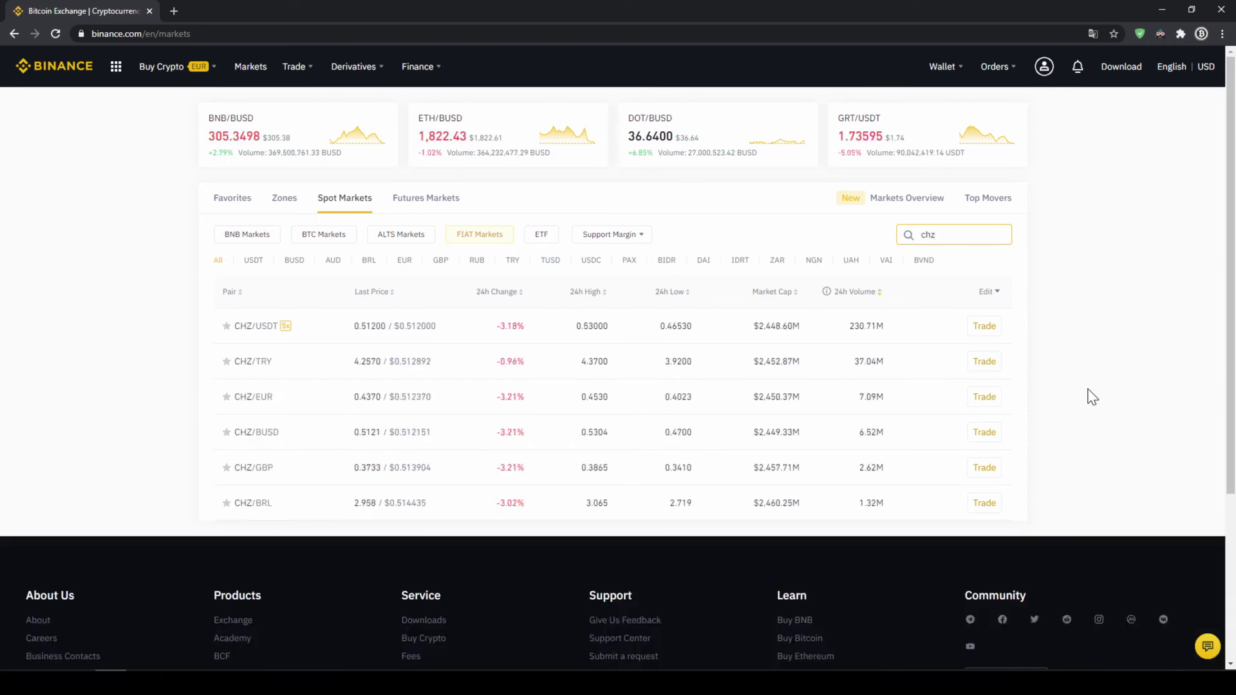
{"action": "type", "text": "usdt"}
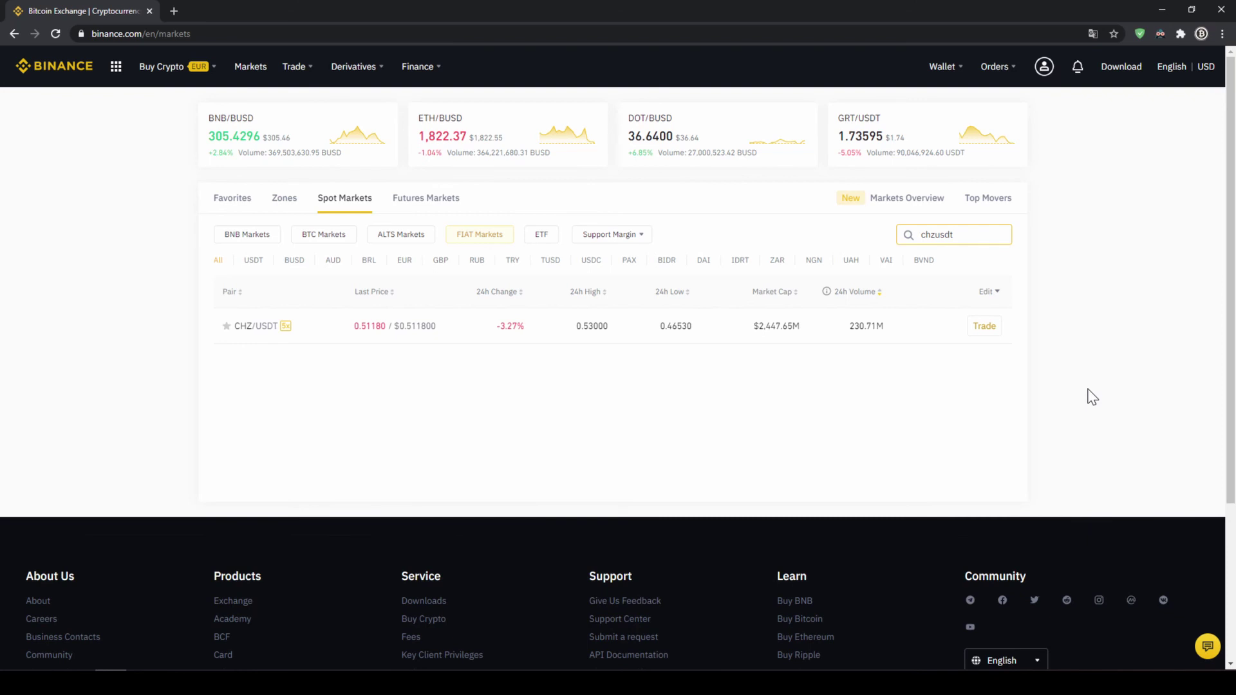
{"action": "left_click", "coordinate": [420, 333]}
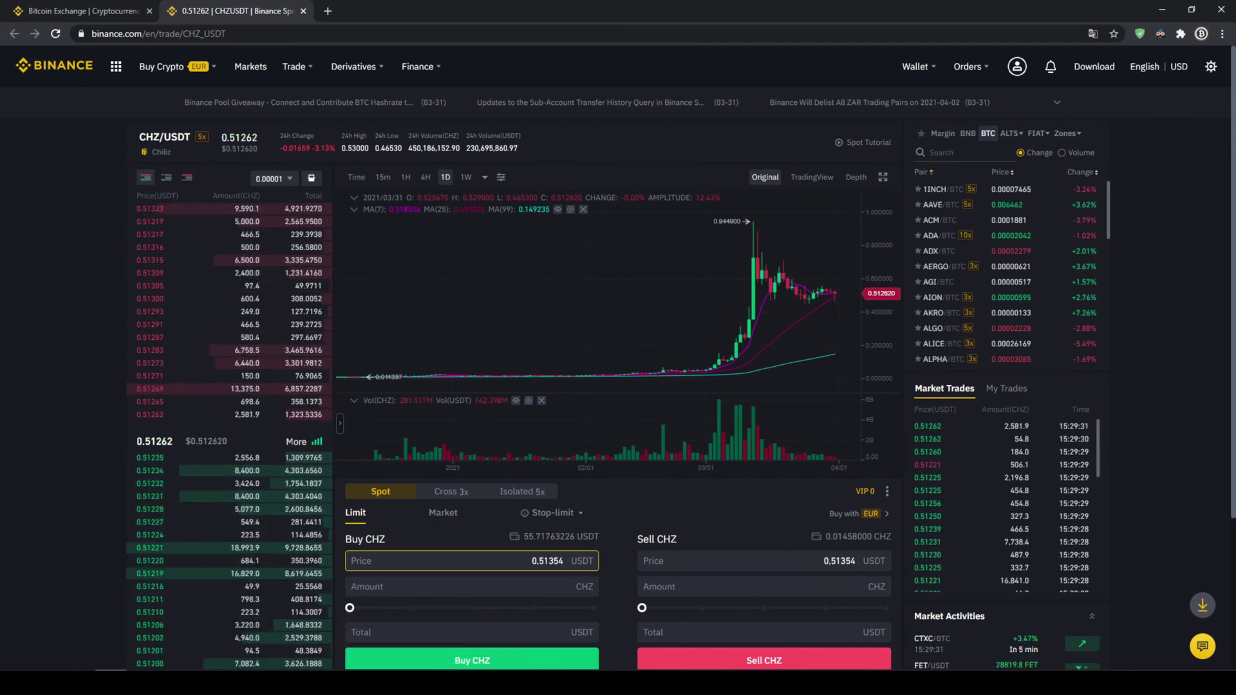
Examine the price field of the limit order for buying CHZ.
{"action": "left_click", "coordinate": [465, 560]}
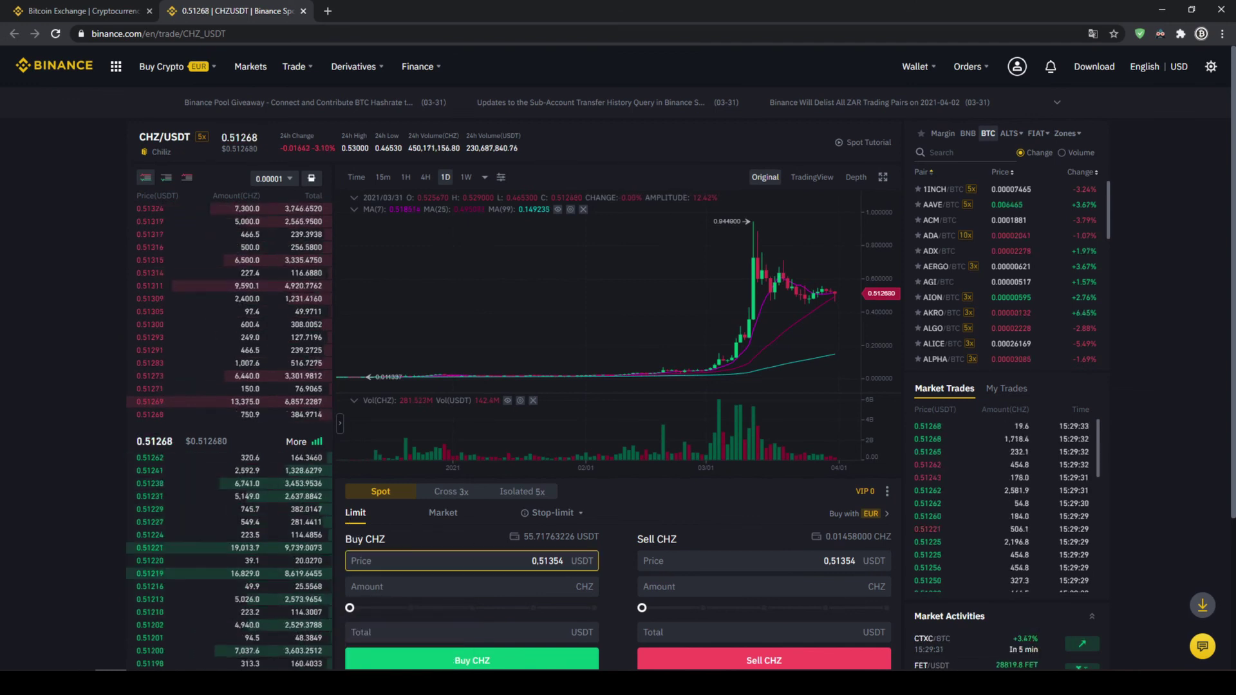
{"action": "left_click", "coordinate": [470, 561]}
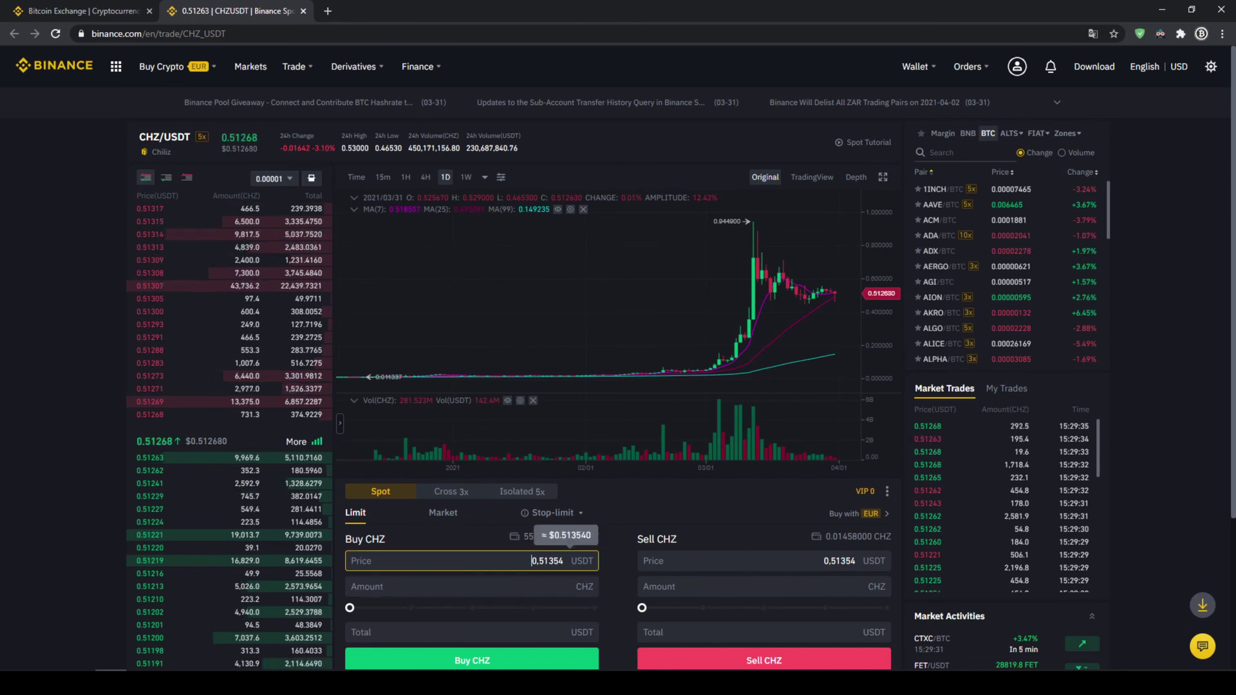
{"action": "left_click", "coordinate": [354, 559]}
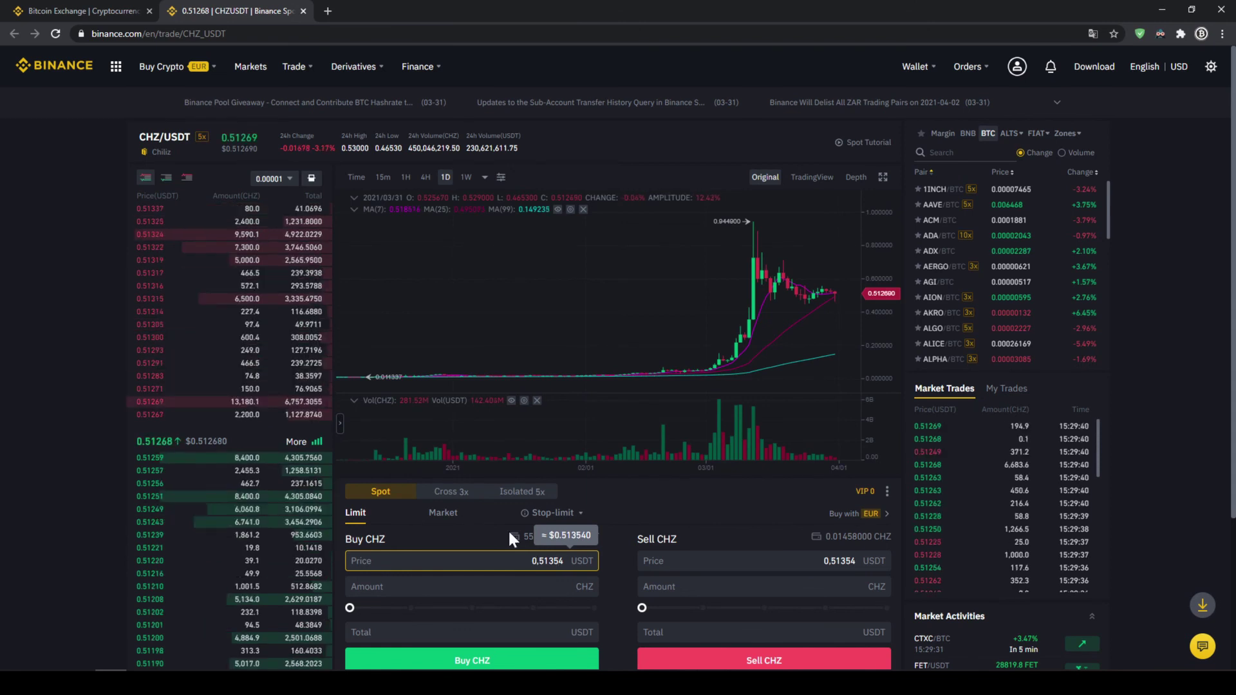
Switch to a market order and set the CHZ purchase total to the maximum, 55.677048 USDT.
{"action": "left_click", "coordinate": [450, 518]}
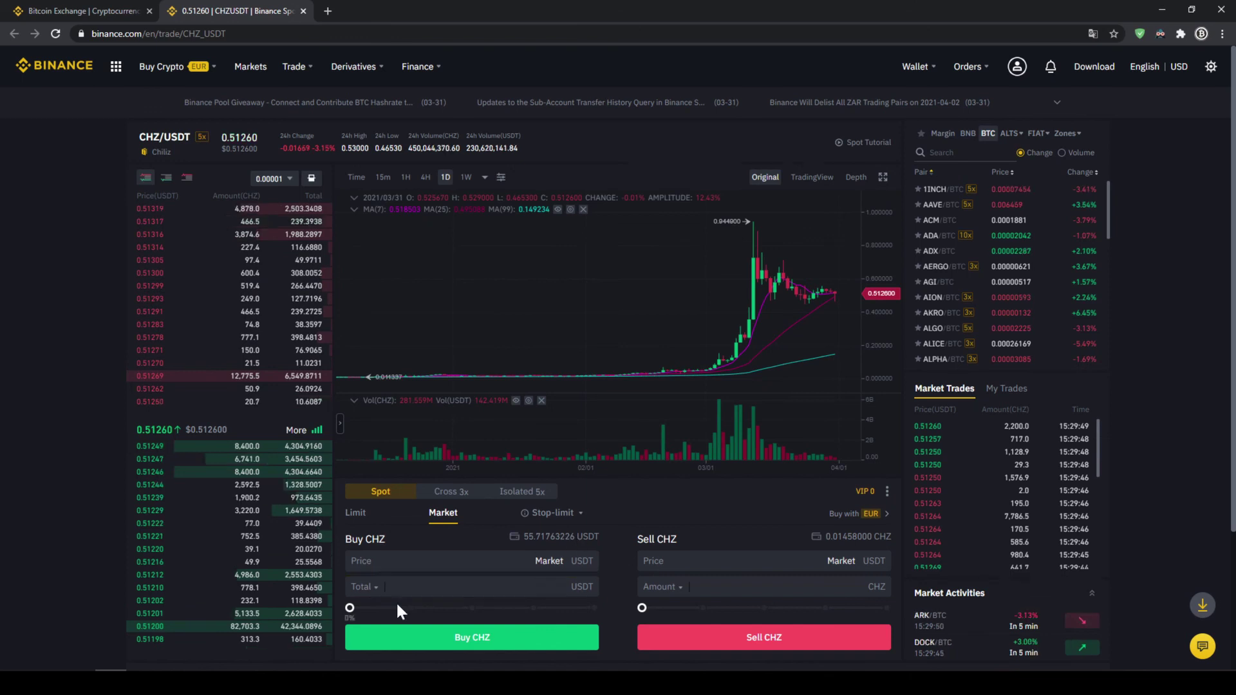
{"action": "left_click_drag", "start_coordinate": [348, 607], "coordinate": [611, 584]}
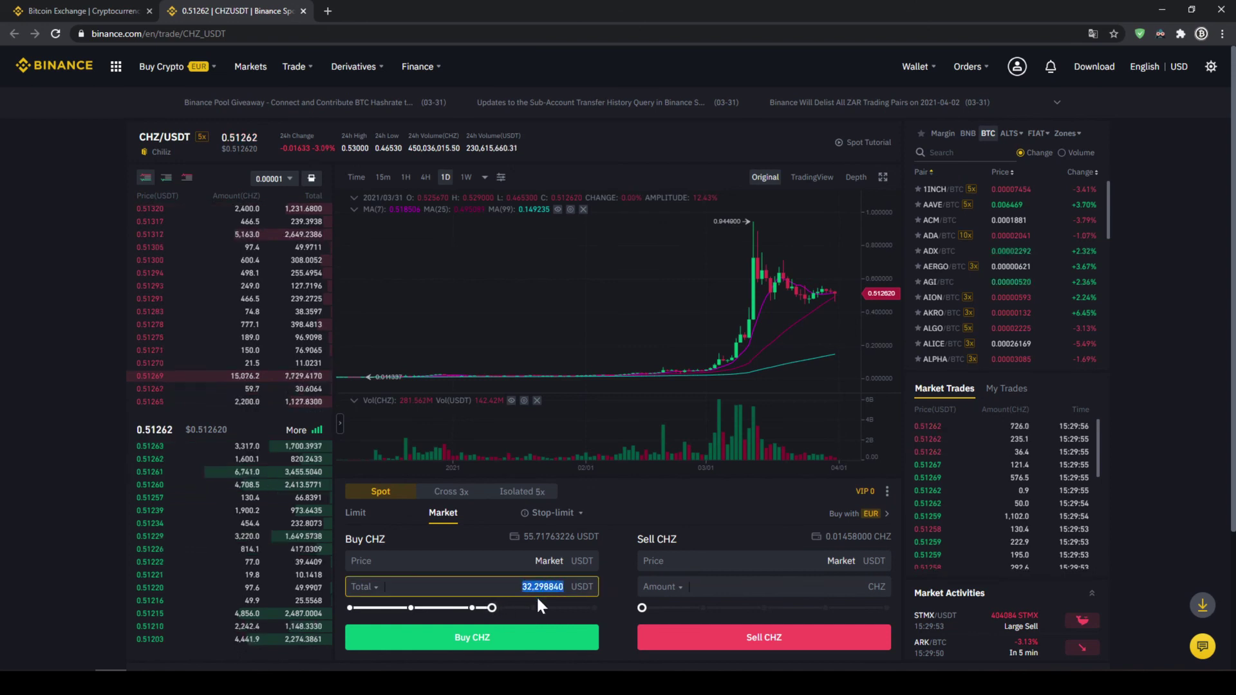
{"action": "left_click", "coordinate": [504, 608]}
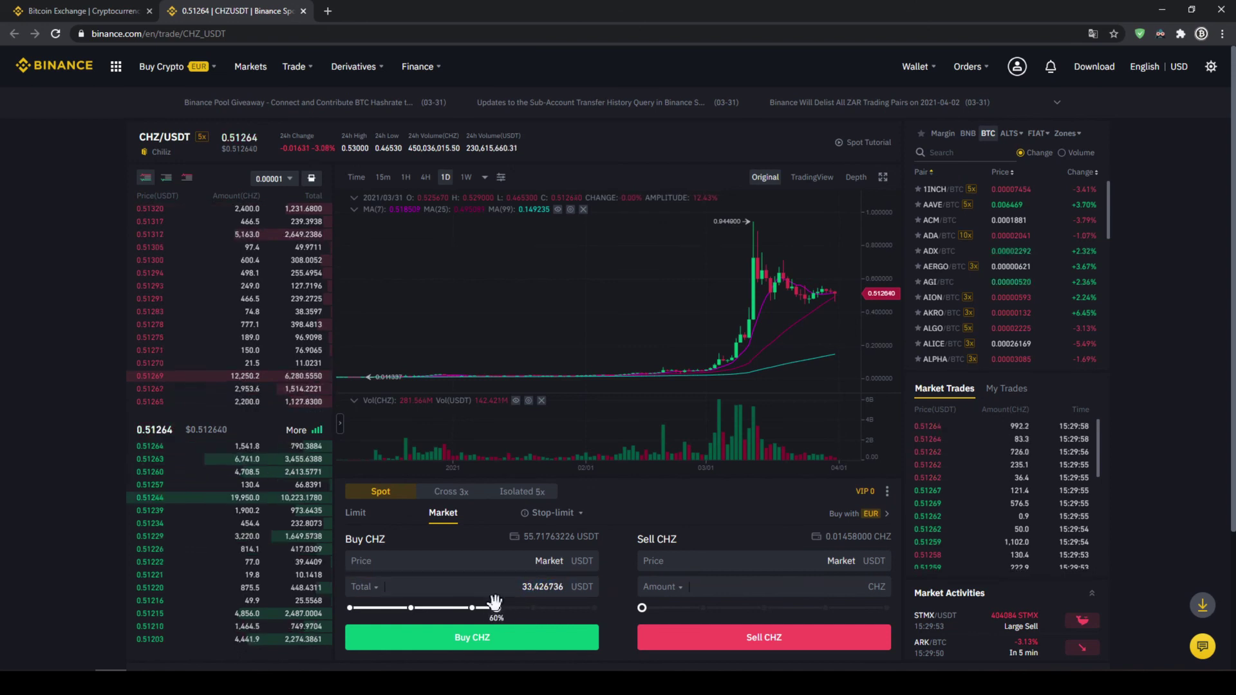
{"action": "left_click_drag", "start_coordinate": [513, 607], "coordinate": [585, 605]}
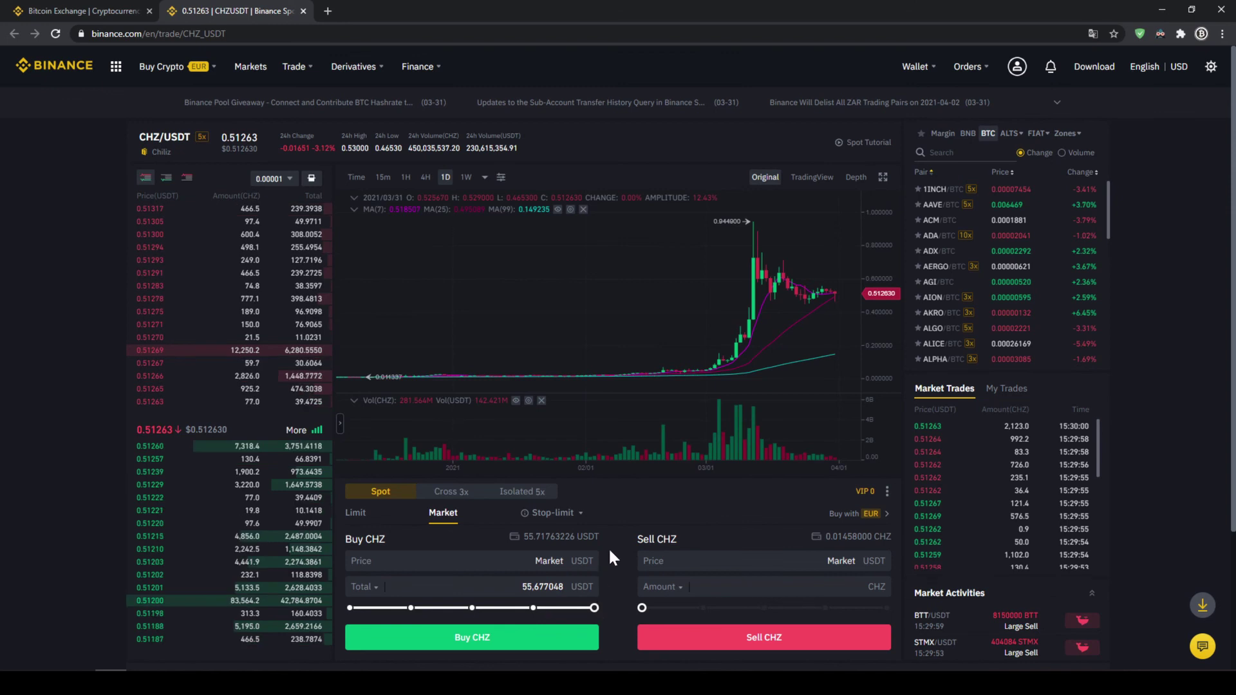